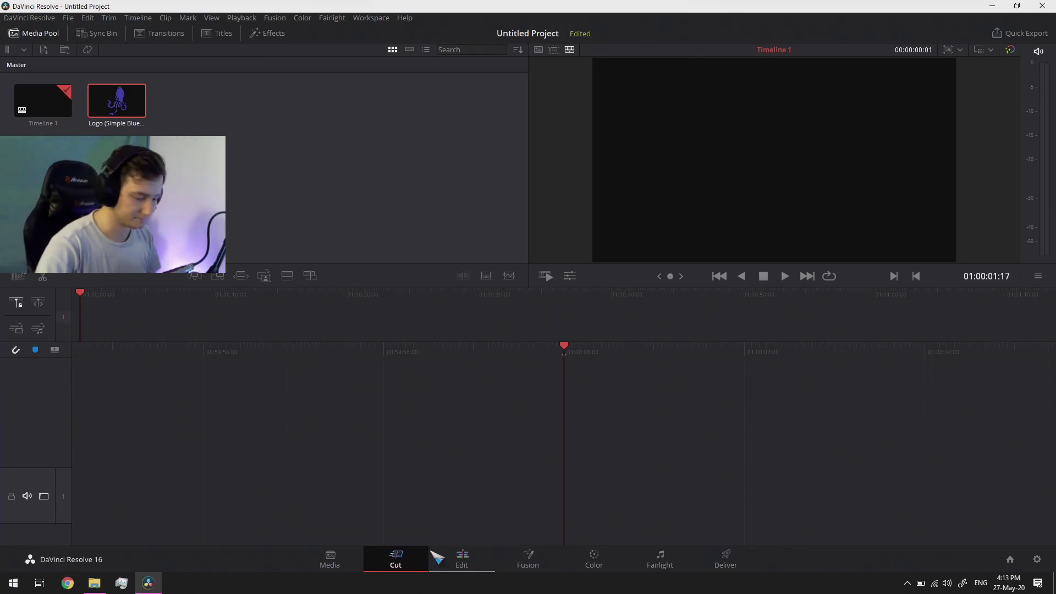
# On the Edit page, drop a Fusion Composition clip onto Video 1 and open it on the Fusion page
pyautogui.click(456, 567)
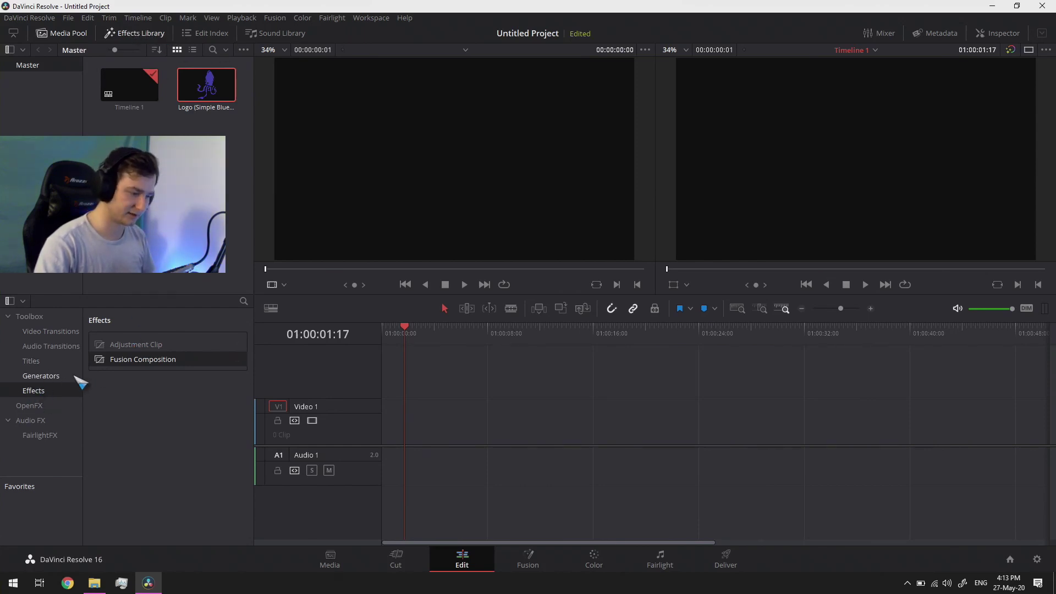
pyautogui.moveTo(110, 360); pyautogui.dragTo(455, 422)
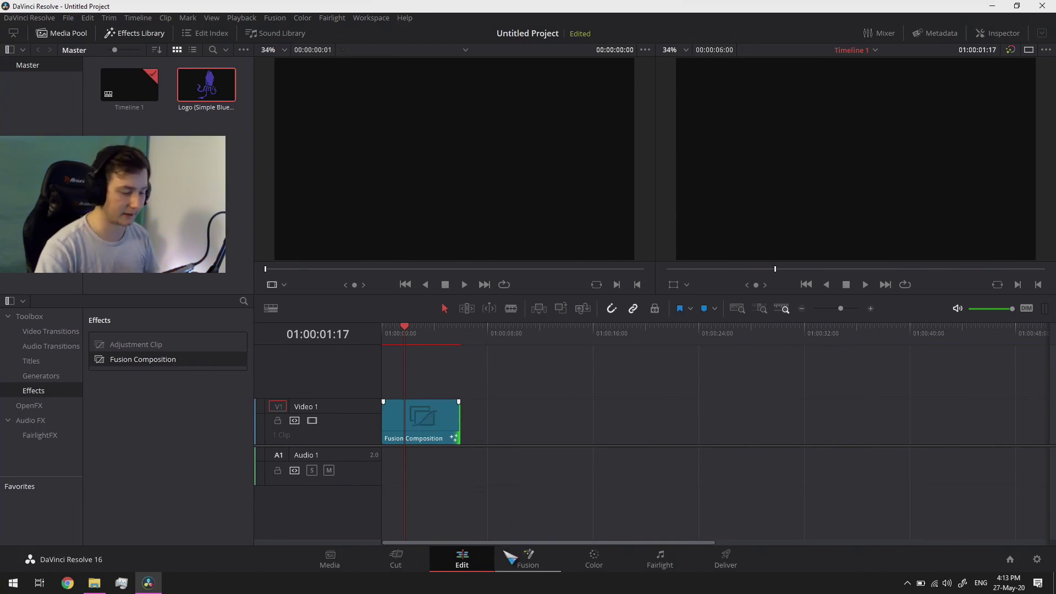
pyautogui.click(520, 562)
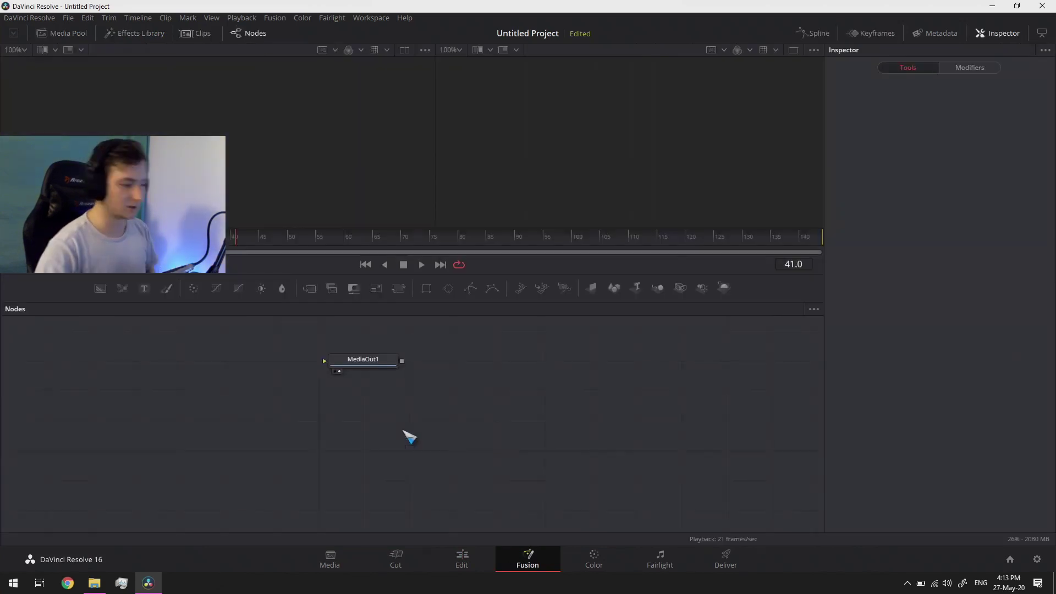
# Add a Background node named 'Transparent' with Alpha 0.0 and connect it to MediaOut1
pyautogui.moveTo(367, 364); pyautogui.dragTo(503, 423)
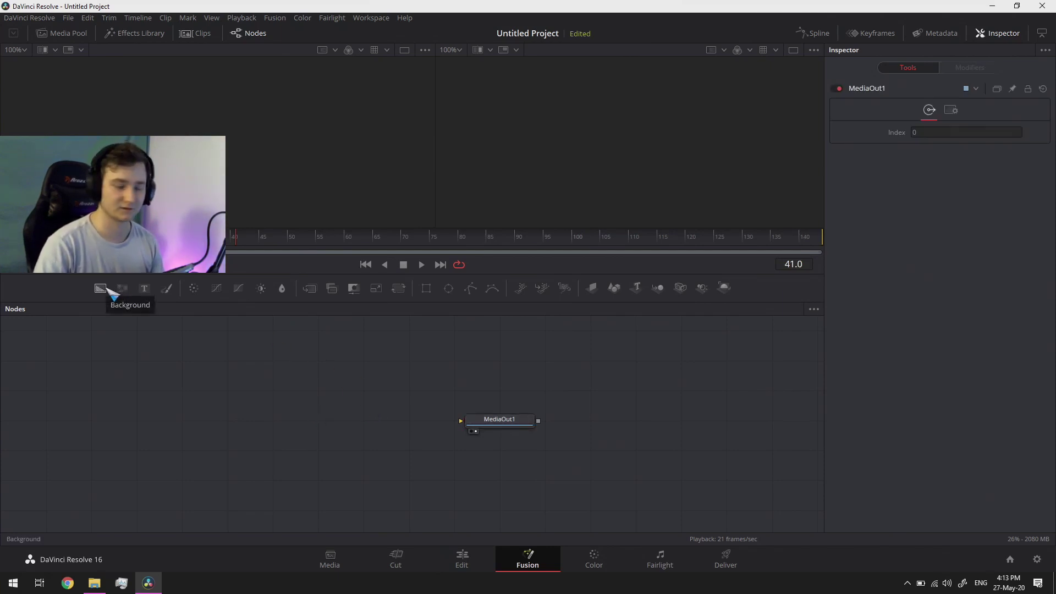
pyautogui.moveTo(108, 288); pyautogui.dragTo(235, 439)
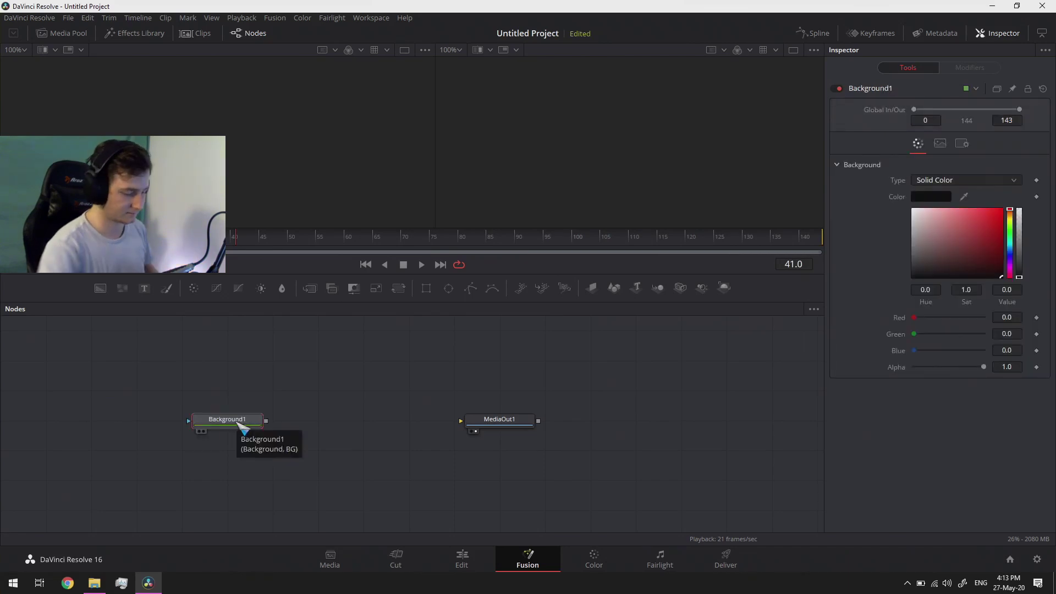
pyautogui.press('F2')
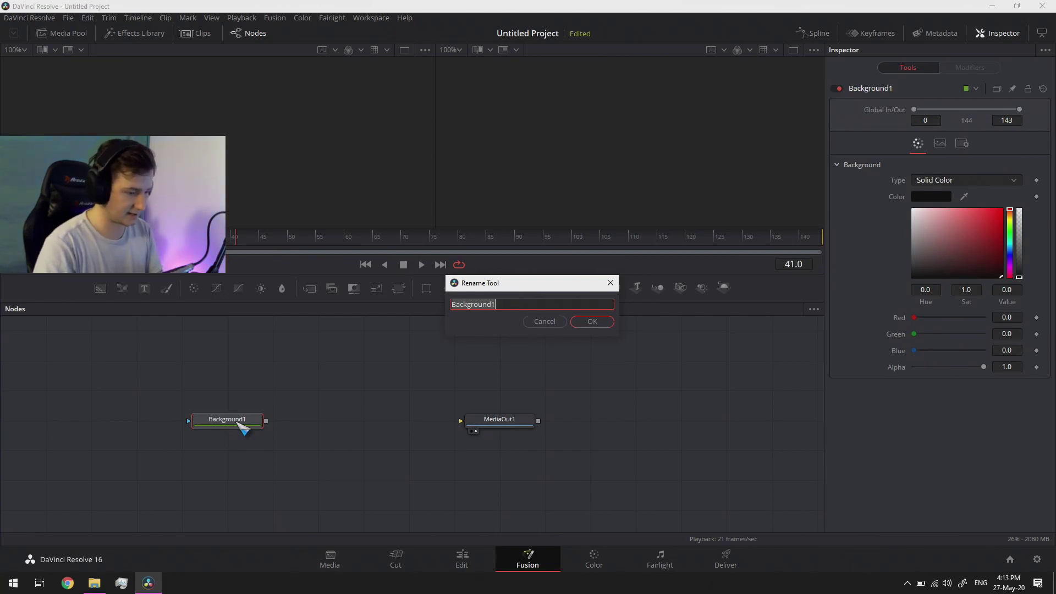
pyautogui.write('Transparent')
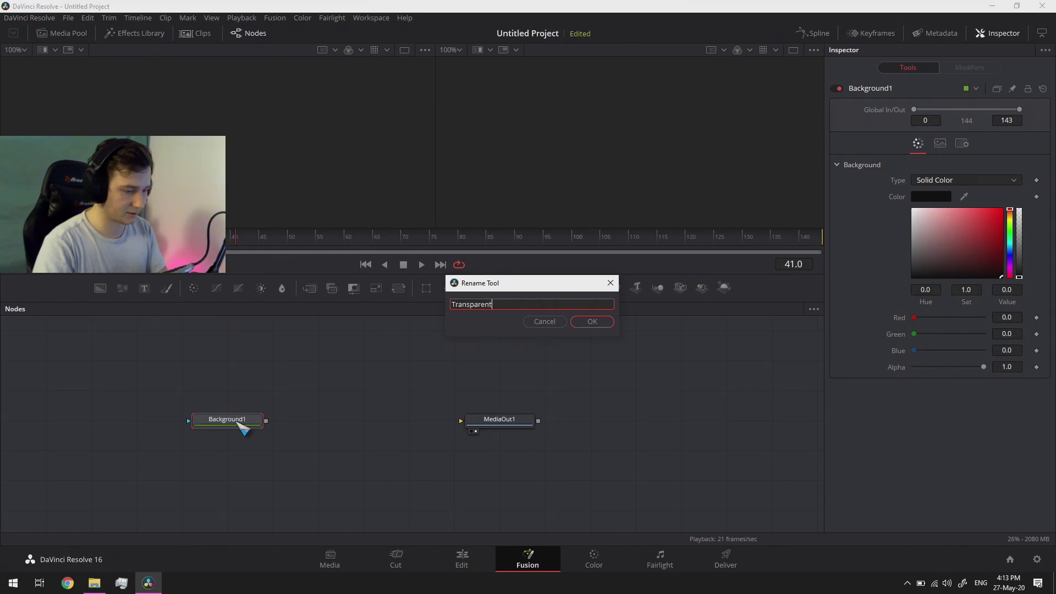
pyautogui.press('Return')
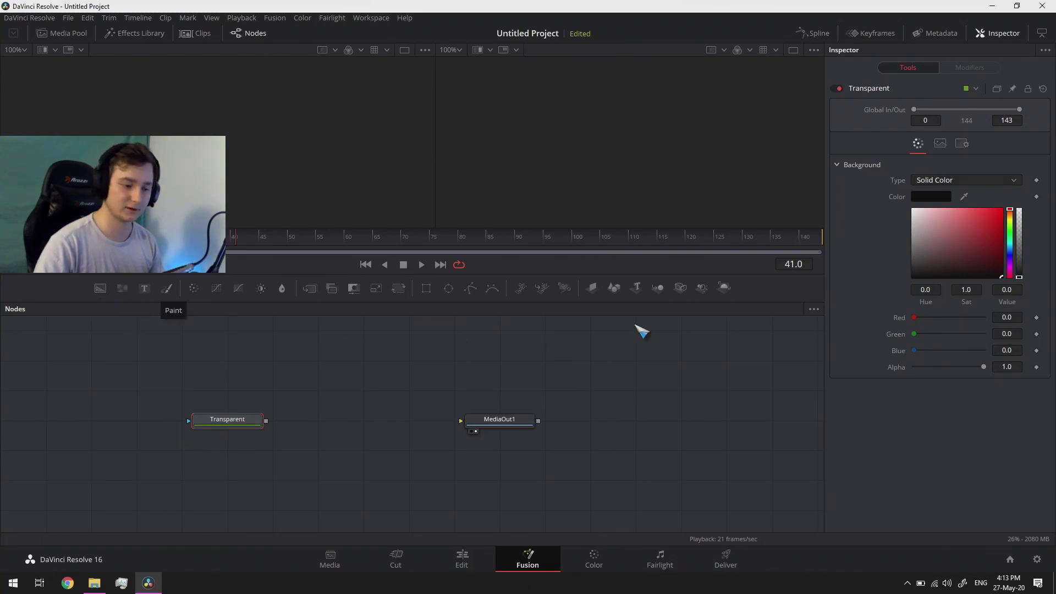
pyautogui.moveTo(984, 367); pyautogui.dragTo(910, 370)
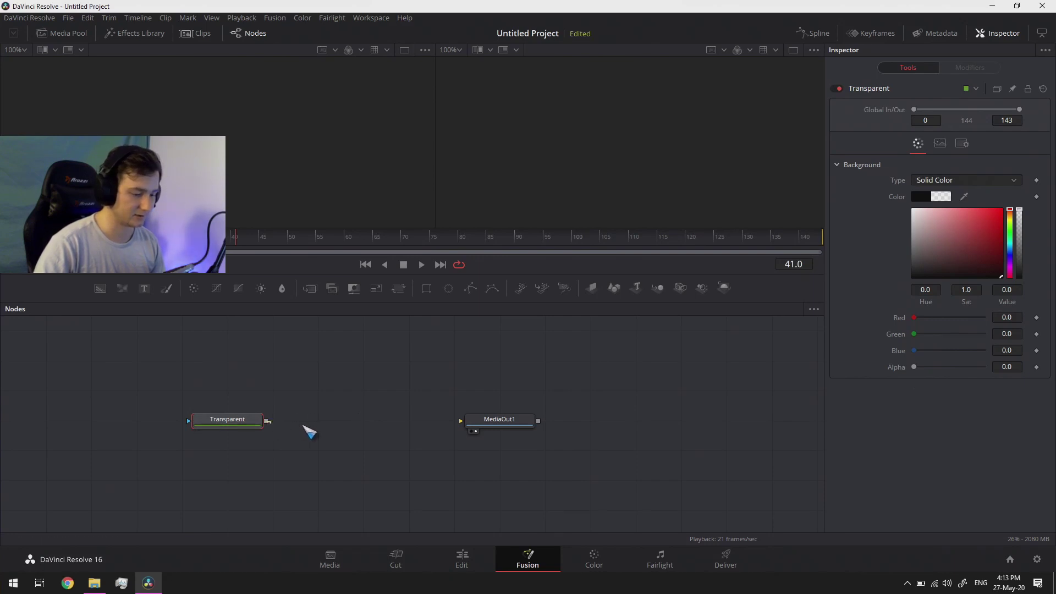
pyautogui.moveTo(266, 421); pyautogui.dragTo(462, 422)
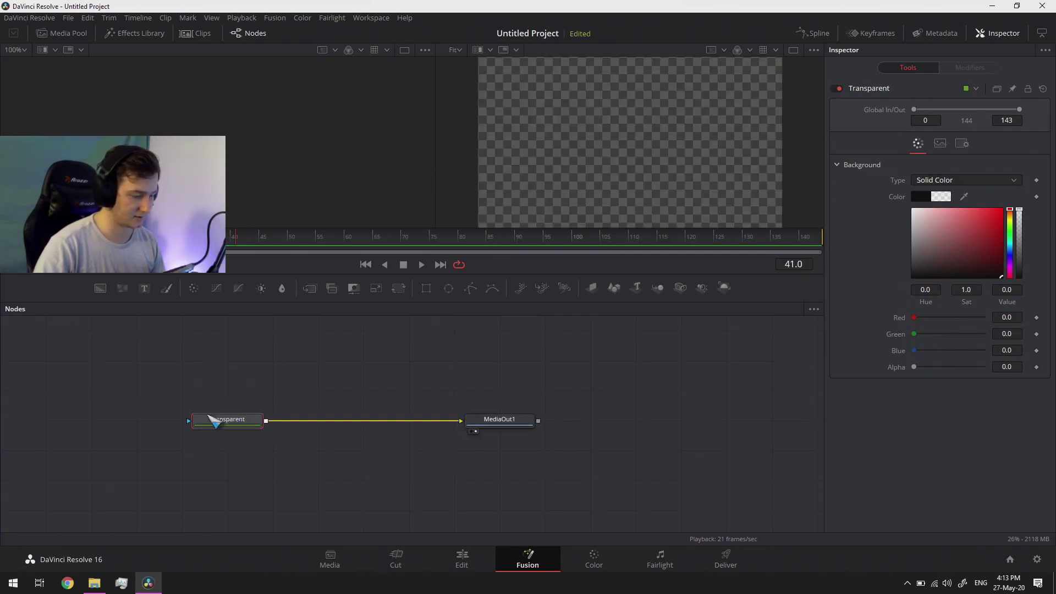
# Insert Merge1 and Merge2 between Transparent and MediaOut1, and add a FastNoise node
pyautogui.moveTo(217, 421); pyautogui.dragTo(172, 421)
pyautogui.click(191, 398)
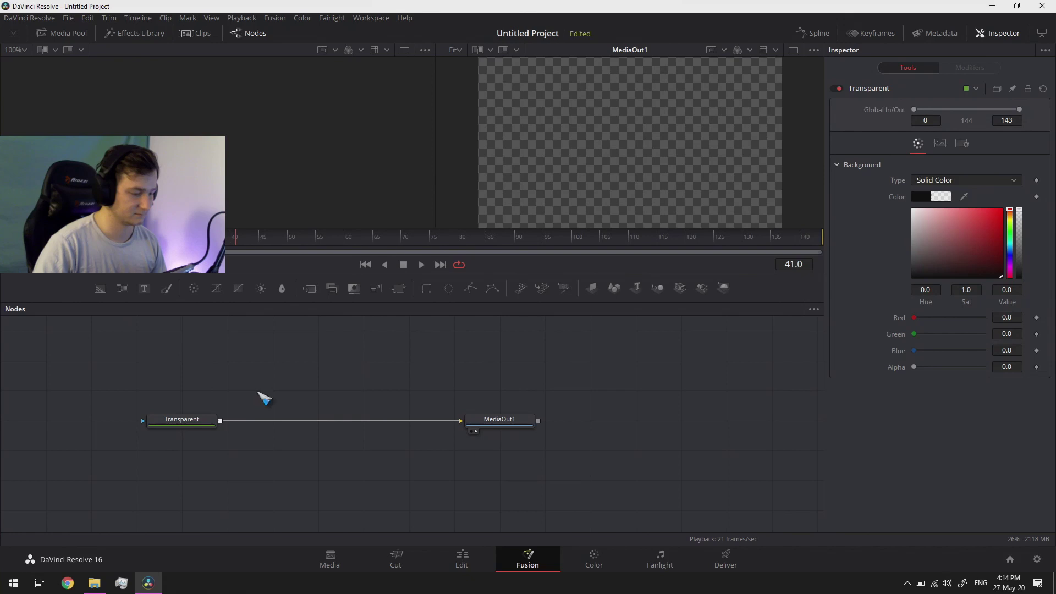
pyautogui.moveTo(307, 291); pyautogui.dragTo(305, 310)
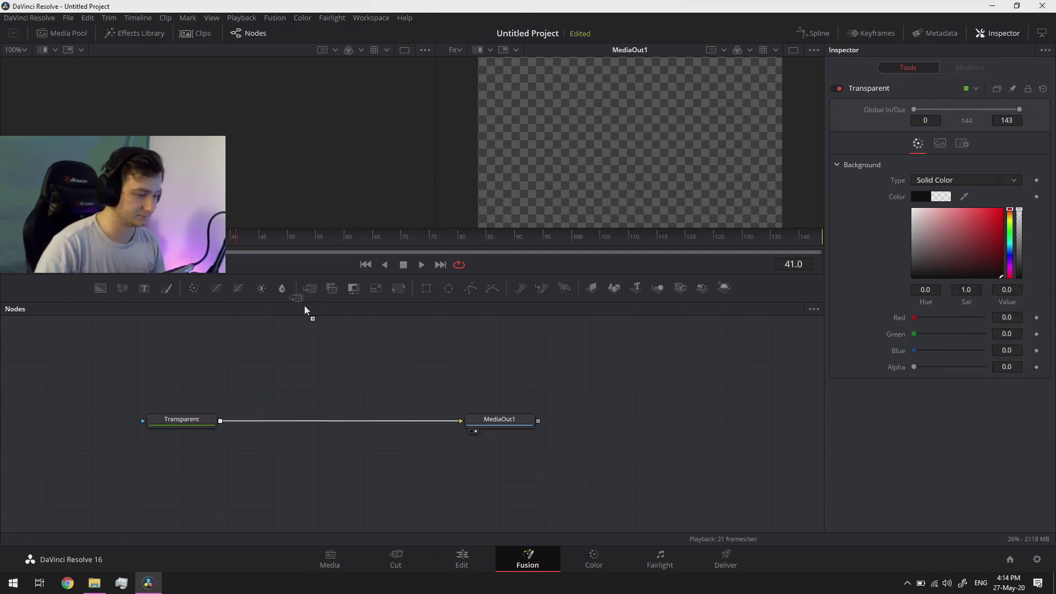
pyautogui.moveTo(261, 396); pyautogui.dragTo(255, 418)
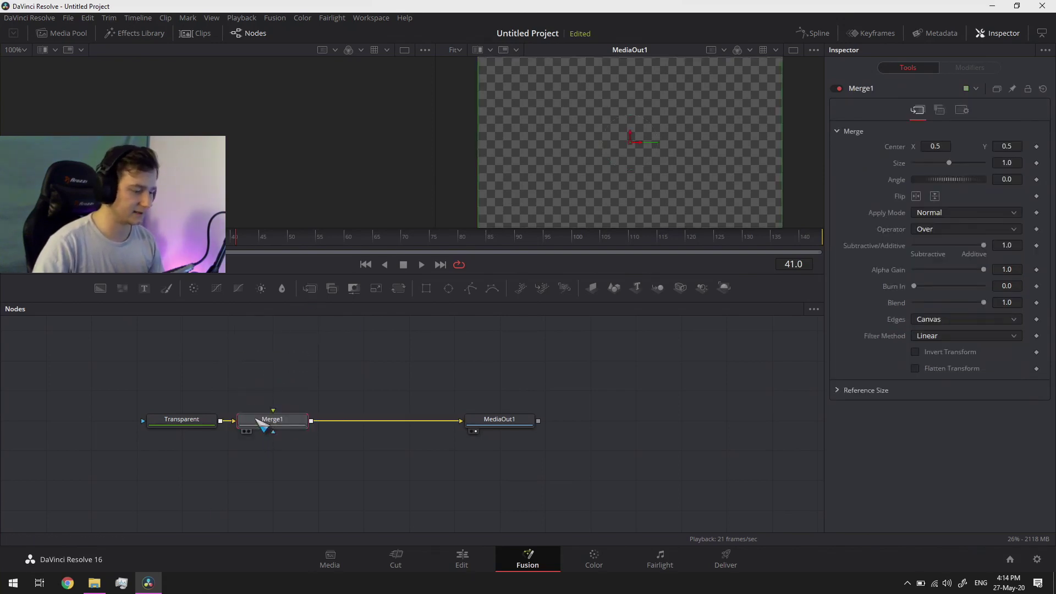
pyautogui.moveTo(309, 289); pyautogui.dragTo(388, 420)
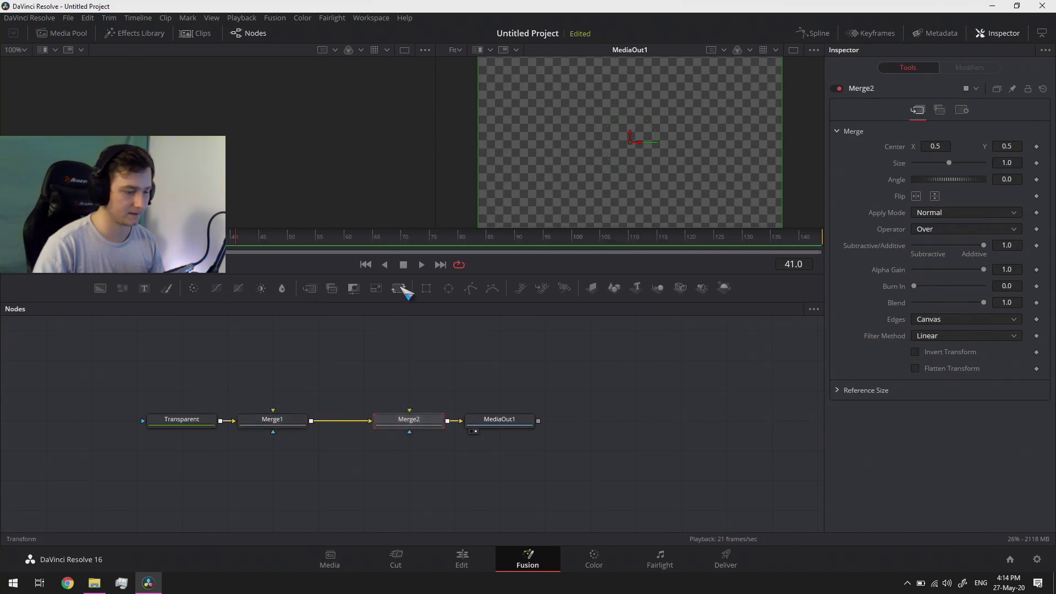
pyautogui.moveTo(398, 289); pyautogui.dragTo(408, 386)
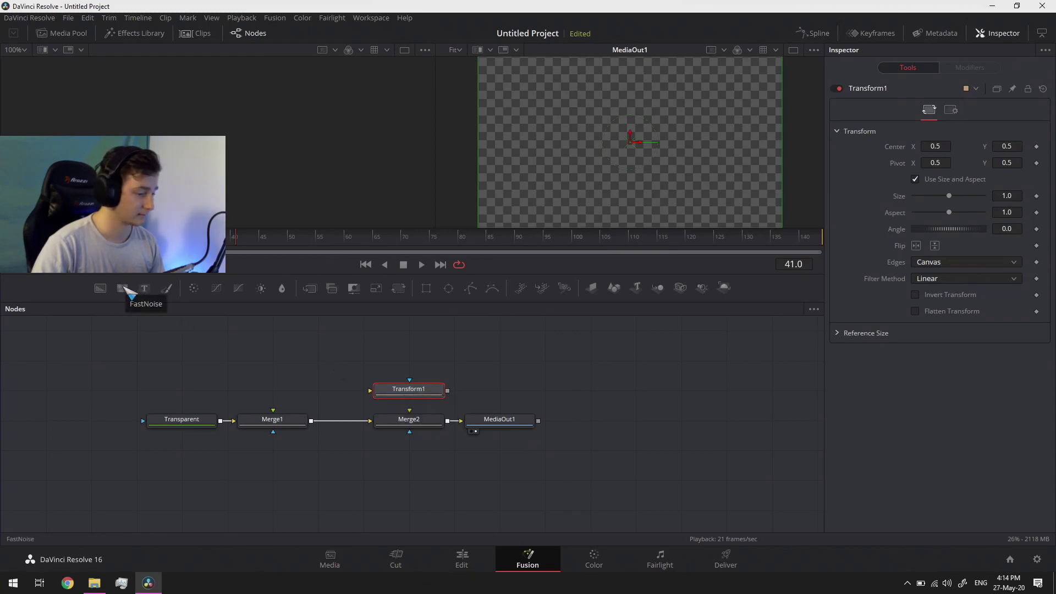
pyautogui.moveTo(123, 288); pyautogui.dragTo(199, 444)
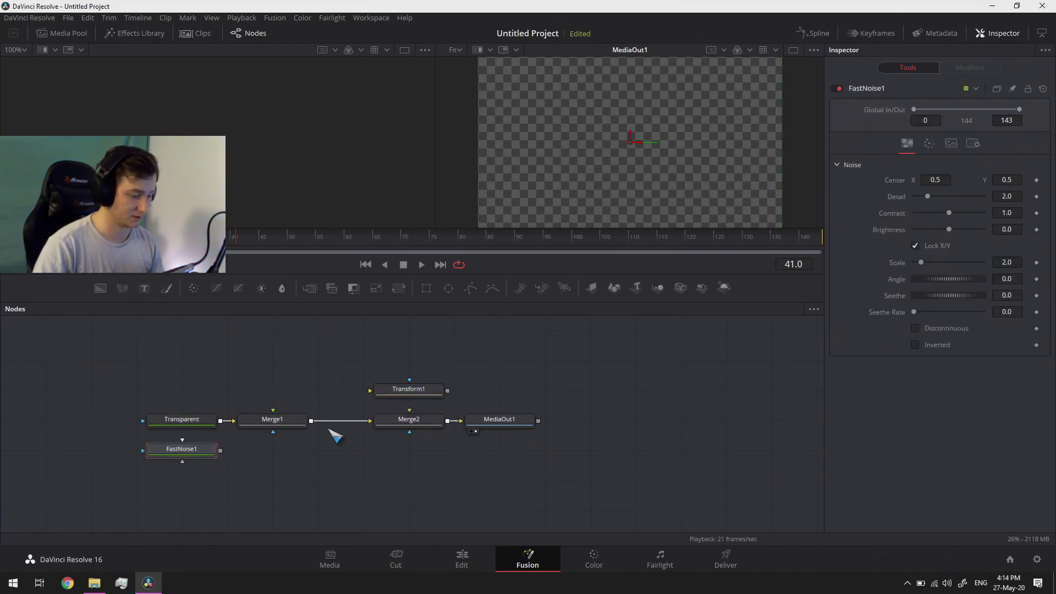
# Bring the octopus logo in from the Media Pool, connect it to Transform1, and rename it 'Logo'
pyautogui.click(60, 33)
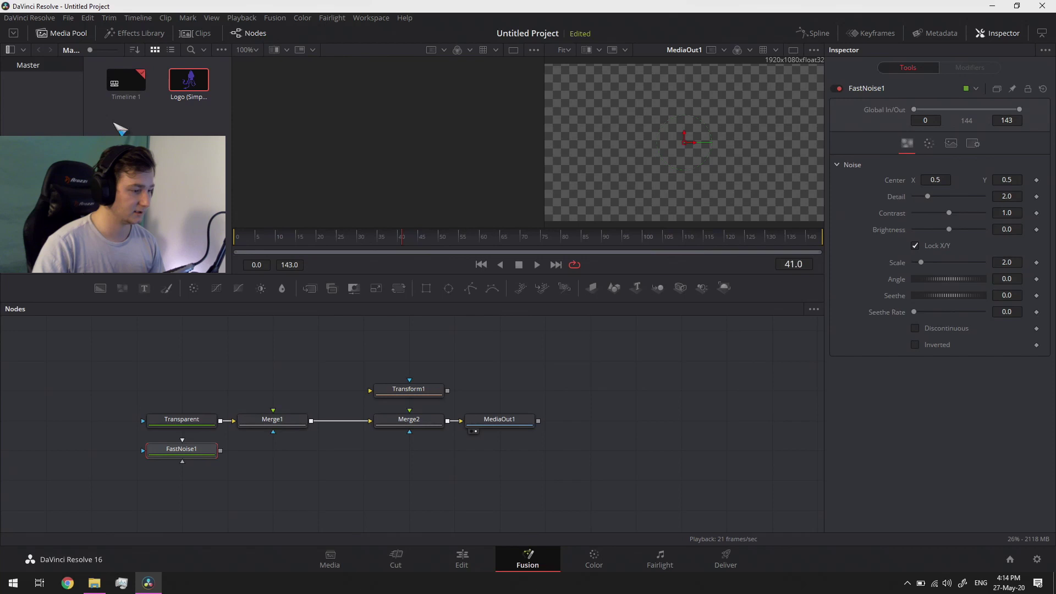
pyautogui.moveTo(192, 86); pyautogui.dragTo(295, 388)
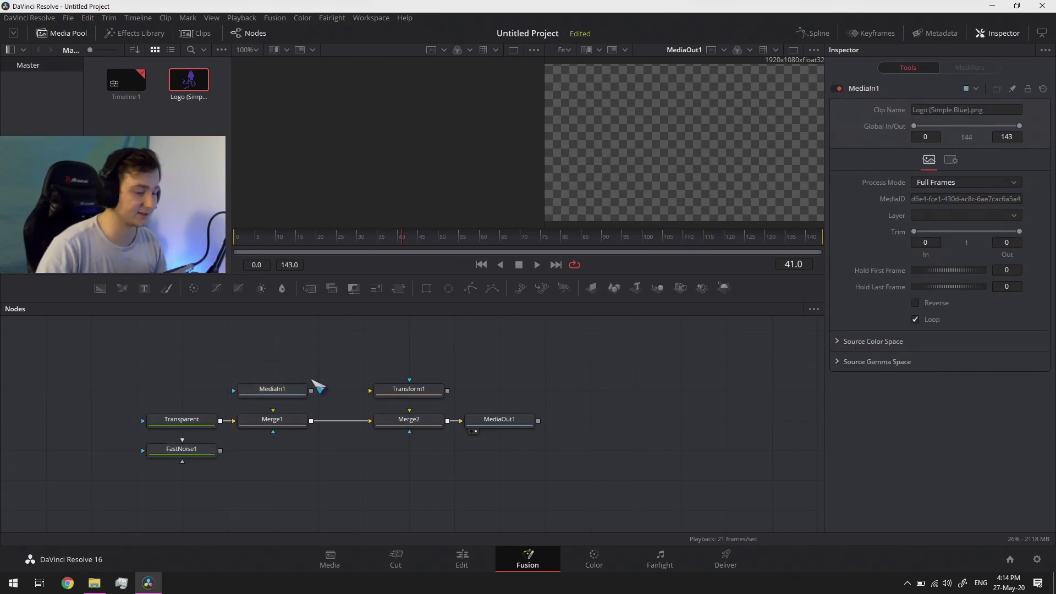
pyautogui.moveTo(312, 391); pyautogui.dragTo(412, 416)
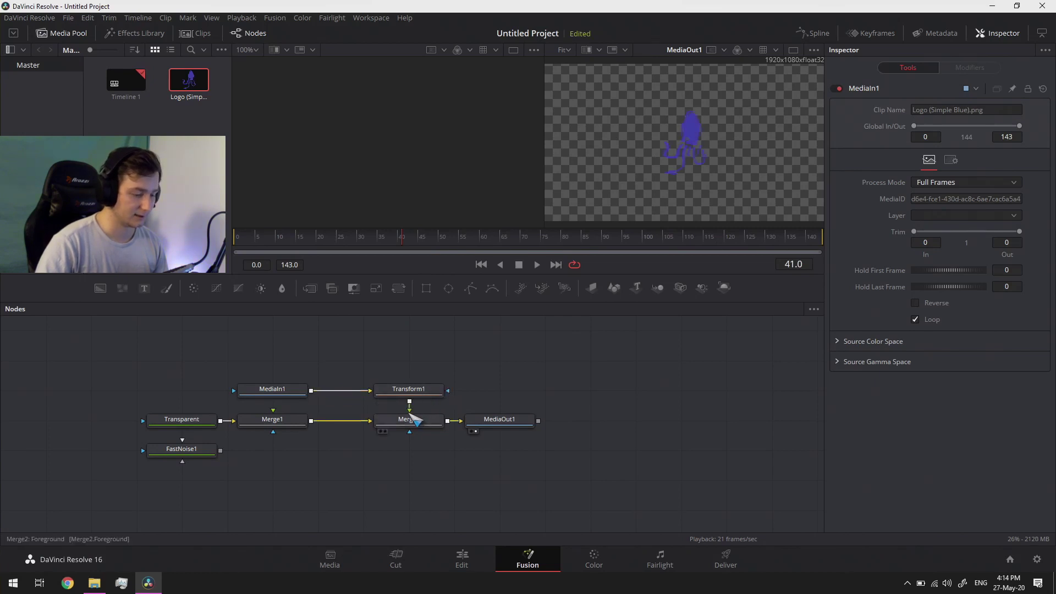
pyautogui.click(296, 395)
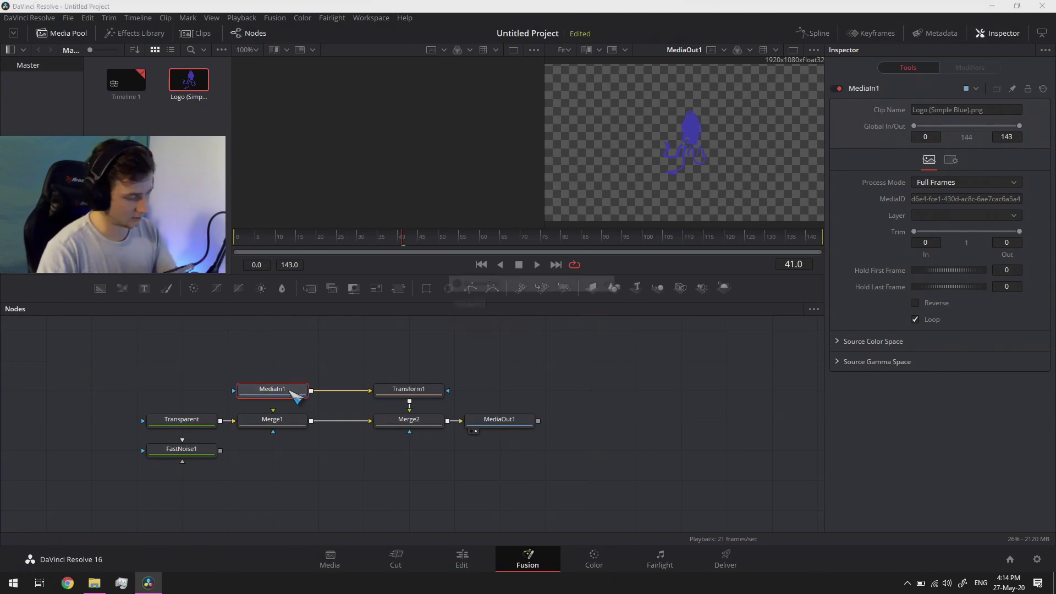
pyautogui.press('F2')
pyautogui.write('Logo')
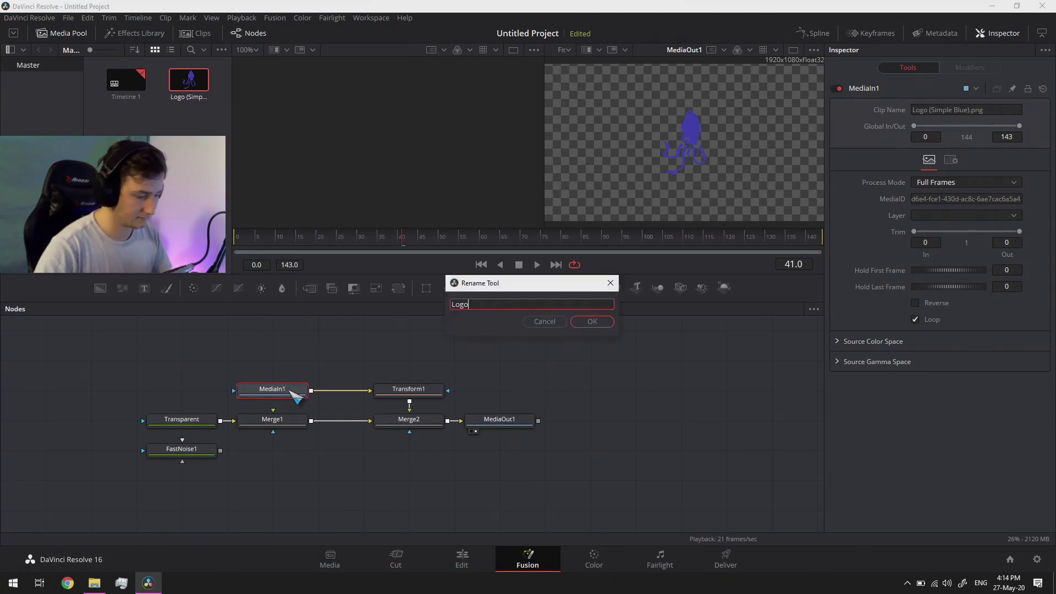
pyautogui.press('Return')
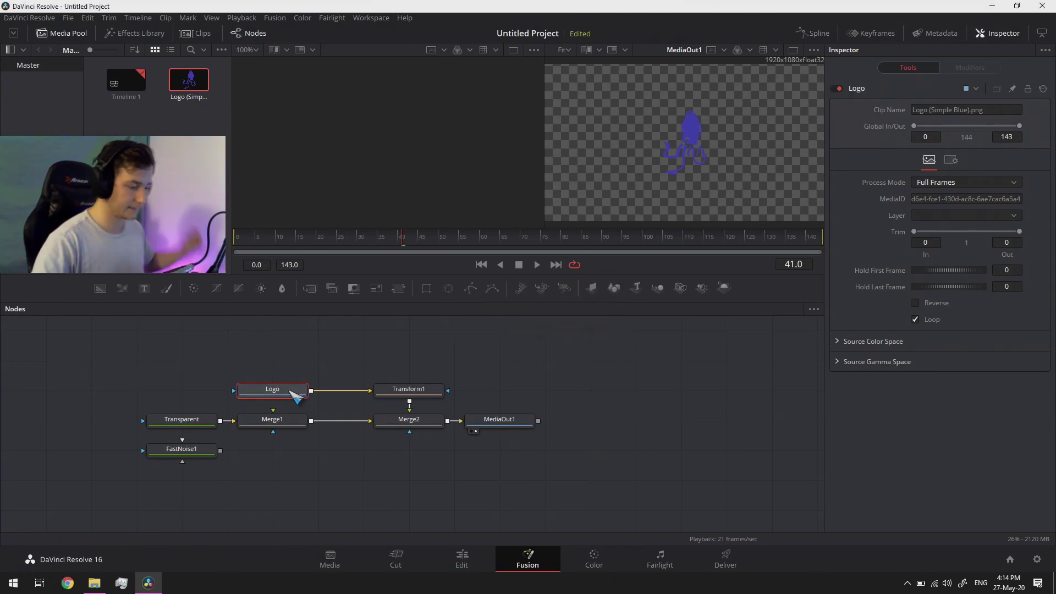
# Scale the logo to size 2.4 in Transform1 and wire FastNoise1 into Merge1 as foreground
pyautogui.click(399, 396)
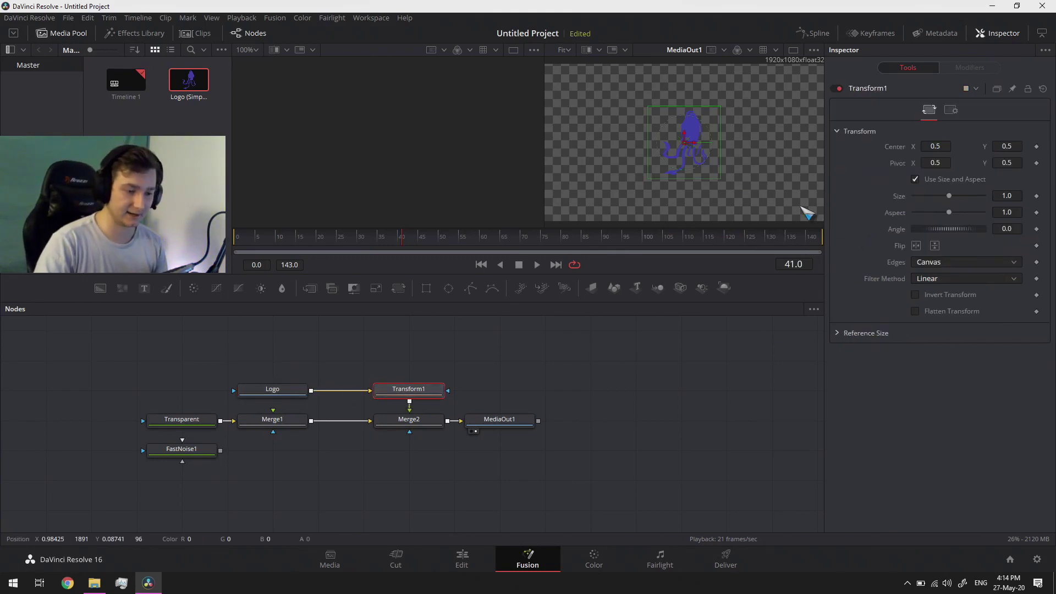
pyautogui.click(48, 34)
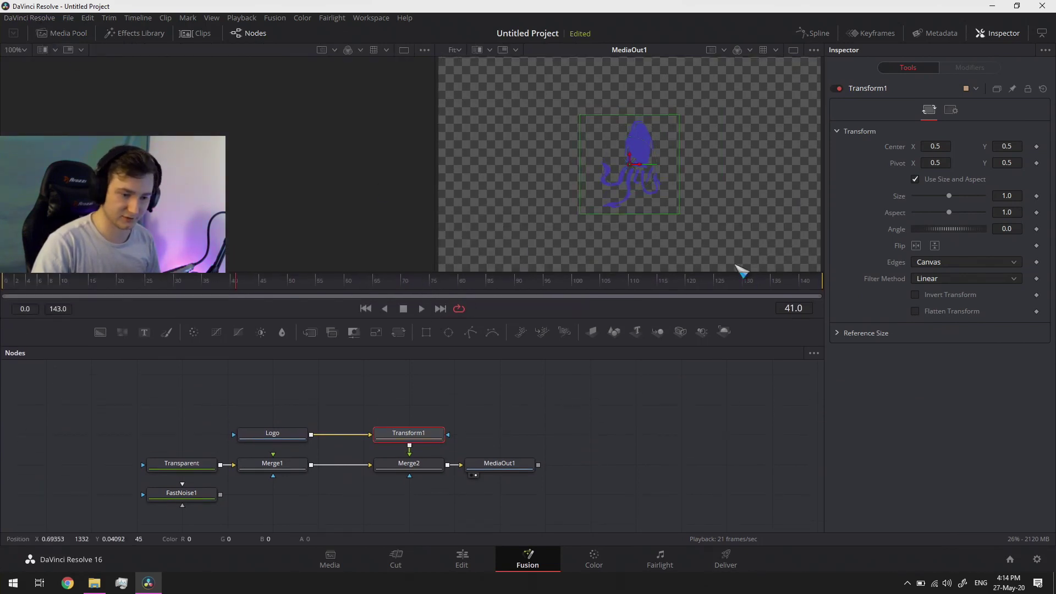
pyautogui.moveTo(951, 197); pyautogui.dragTo(963, 200)
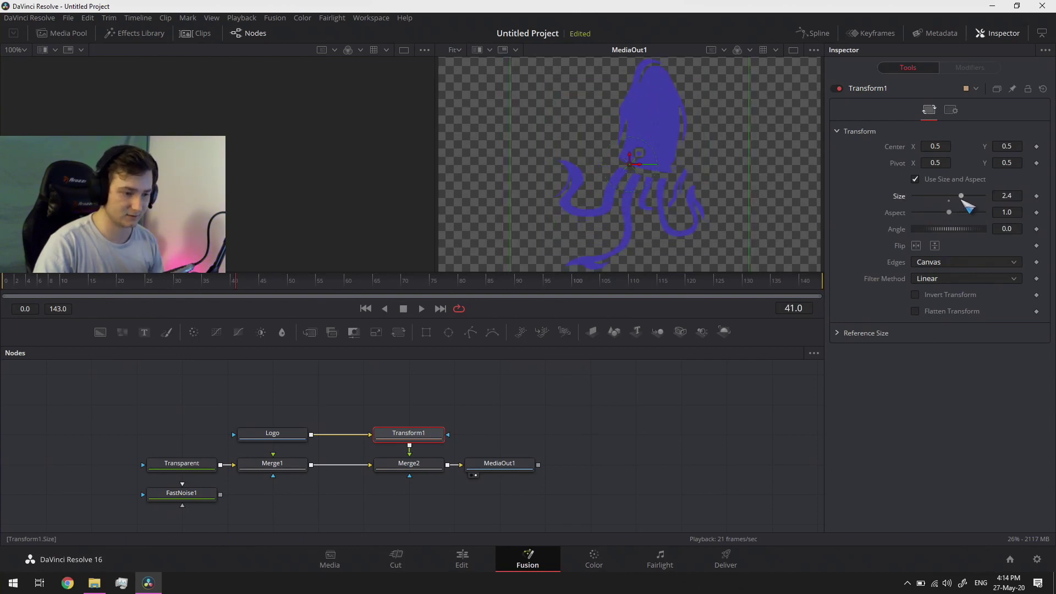
pyautogui.click(407, 467)
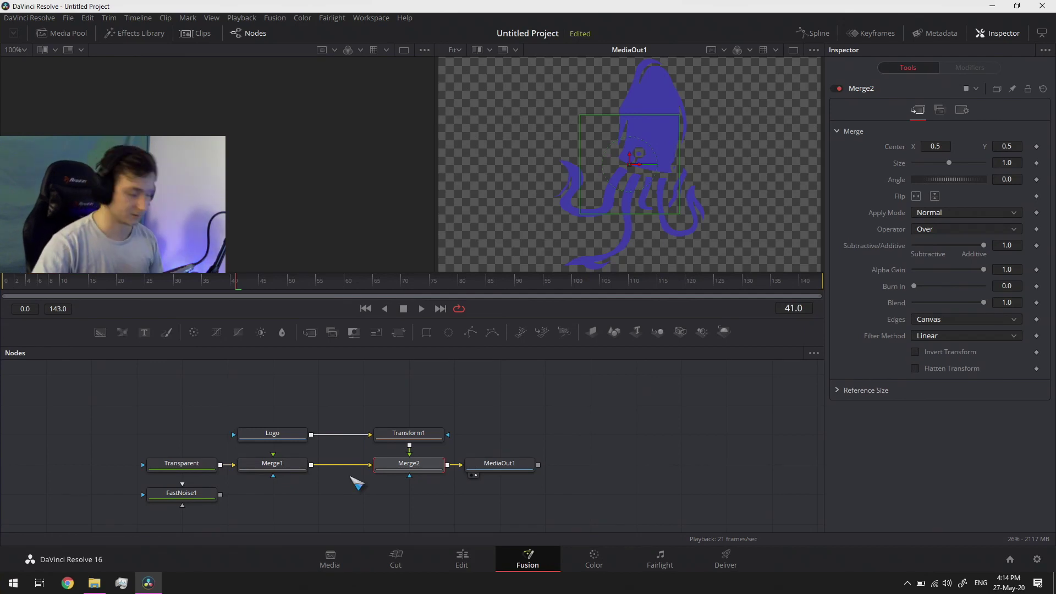
pyautogui.moveTo(222, 495); pyautogui.dragTo(275, 456)
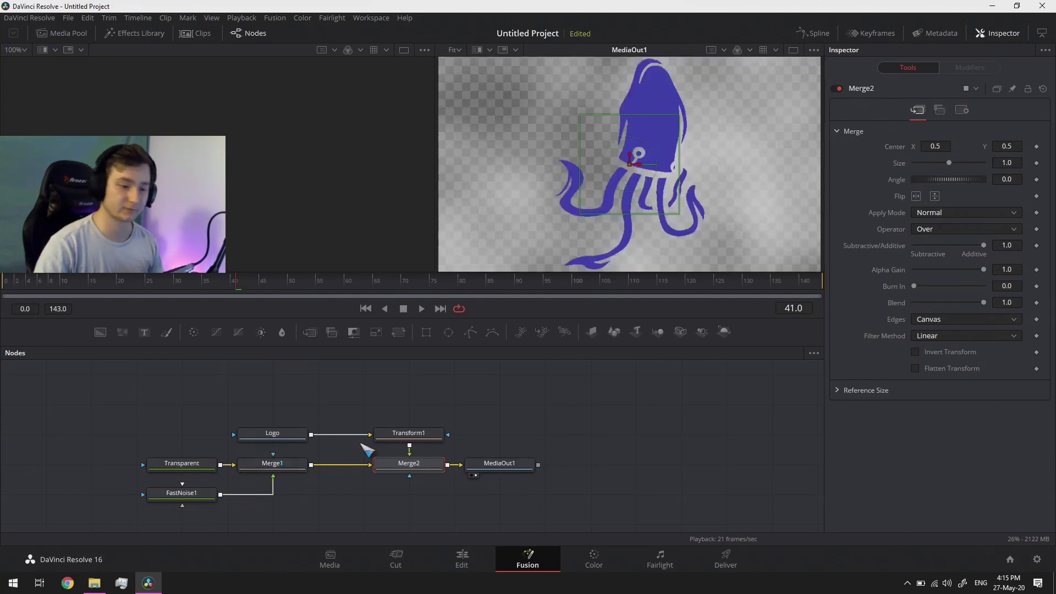
# Connect FastNoise1 to Merge2's effect mask, with its Detail reset to 2.0 and Contrast to 1.0
pyautogui.click(210, 493)
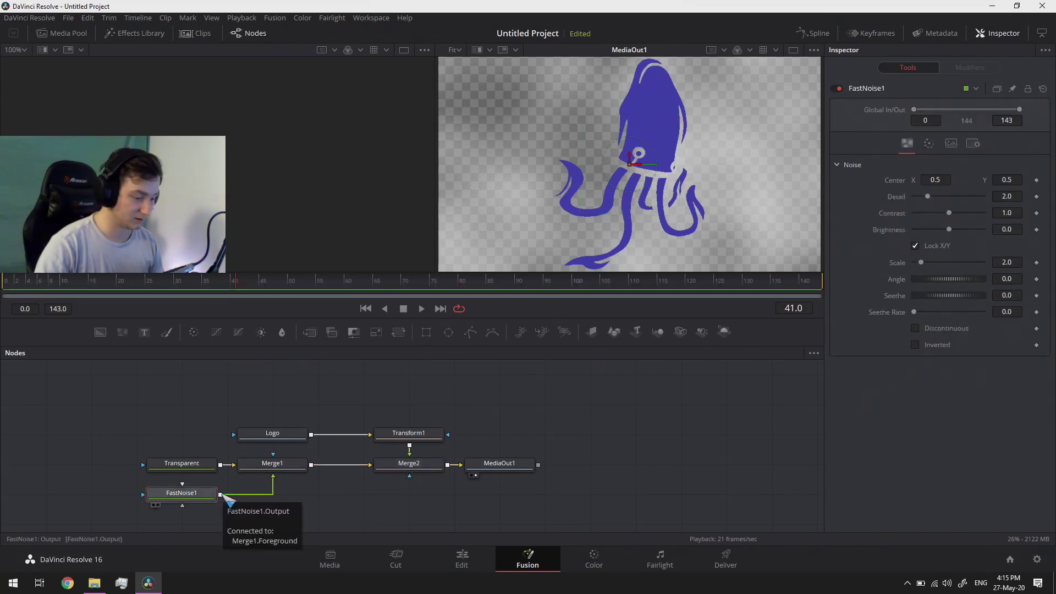
pyautogui.moveTo(222, 495); pyautogui.dragTo(410, 476)
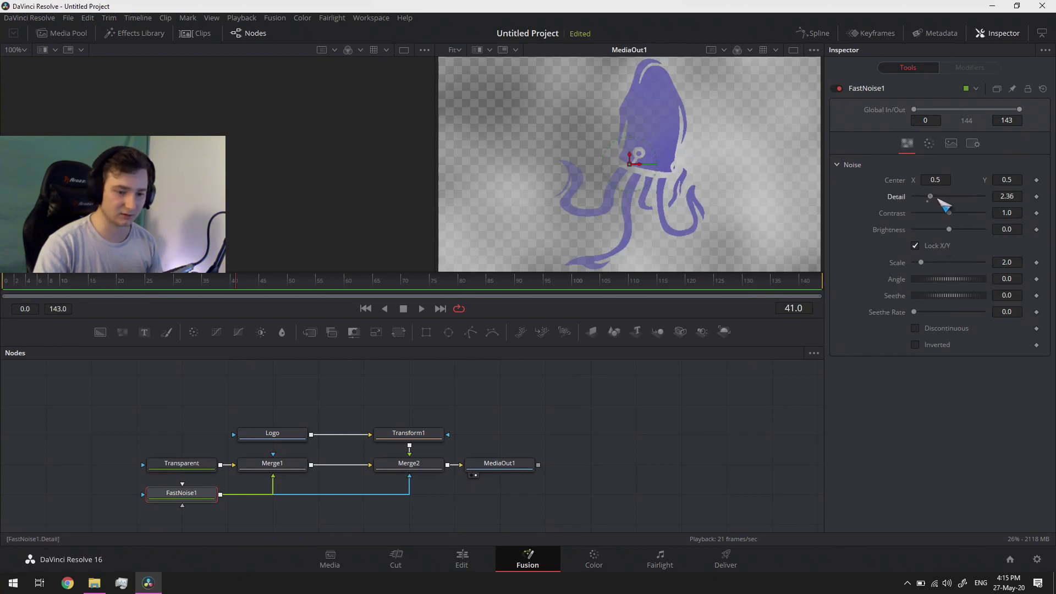
pyautogui.moveTo(935, 198); pyautogui.dragTo(981, 220)
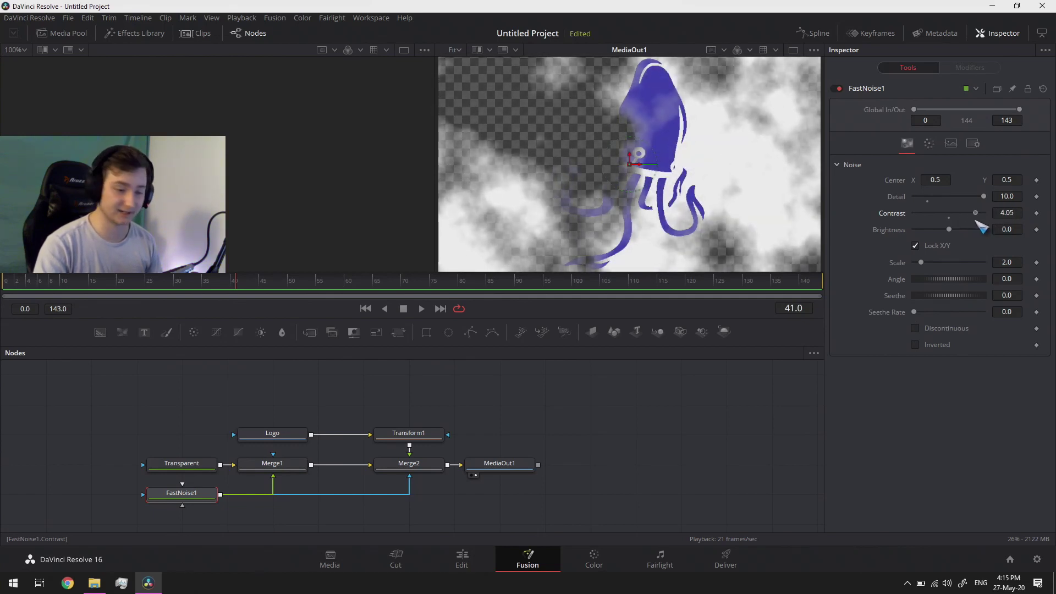
pyautogui.doubleClick(894, 214)
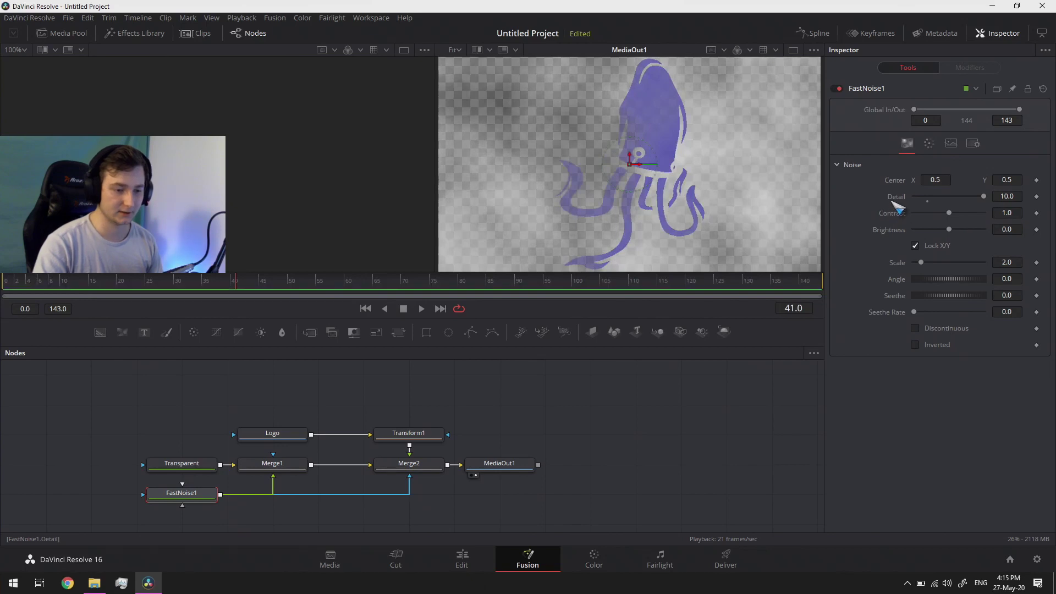
pyautogui.doubleClick(894, 201)
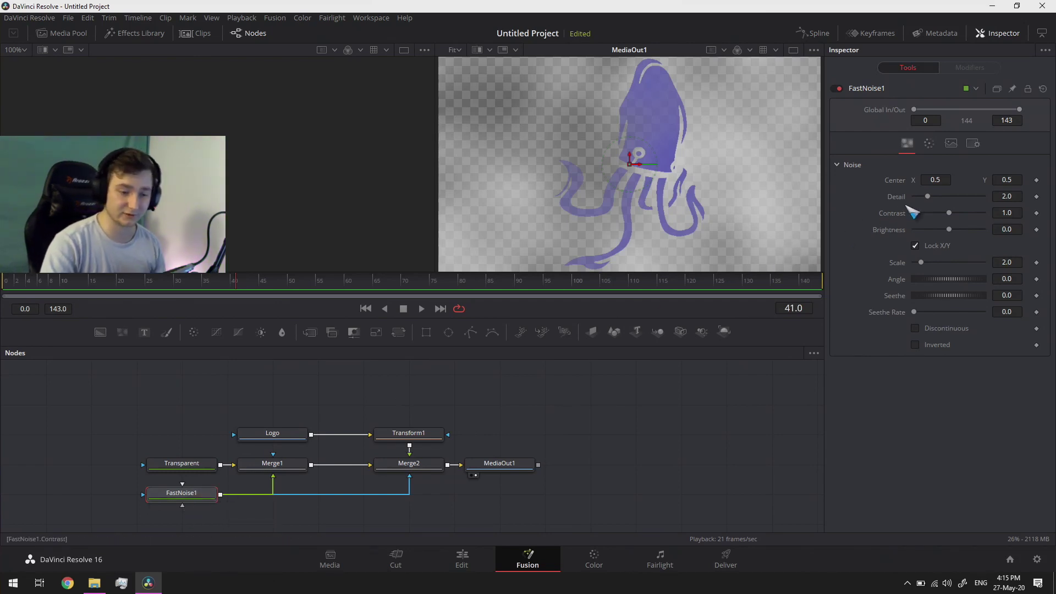
# Set the fog noise's Detail to 10.0 and Contrast to 5.0 for strong cloudy fog
pyautogui.moveTo(928, 197); pyautogui.dragTo(997, 197)
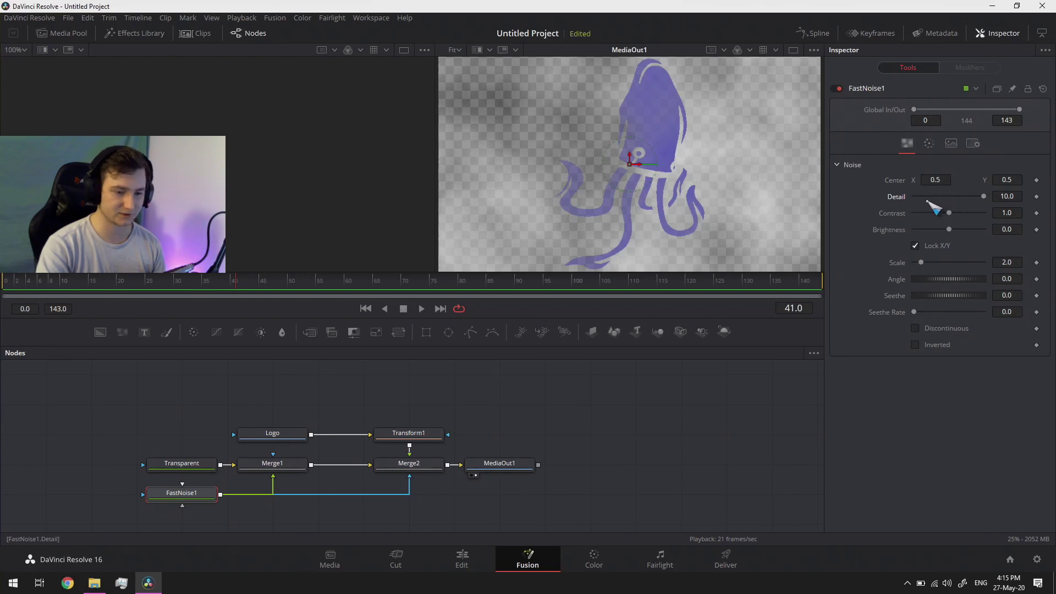
pyautogui.click(928, 197)
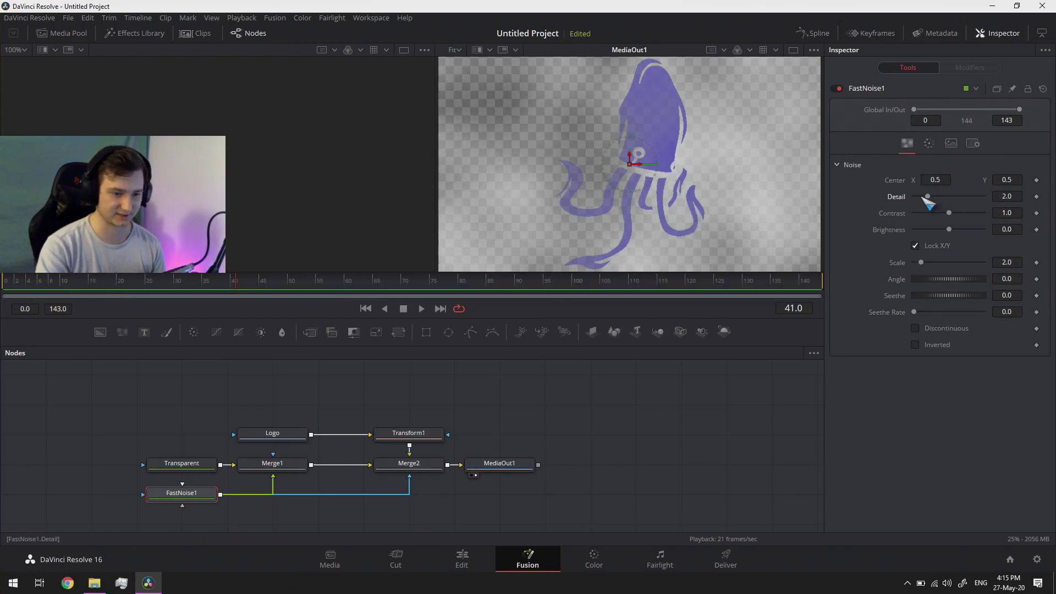
pyautogui.moveTo(930, 198); pyautogui.dragTo(1024, 188)
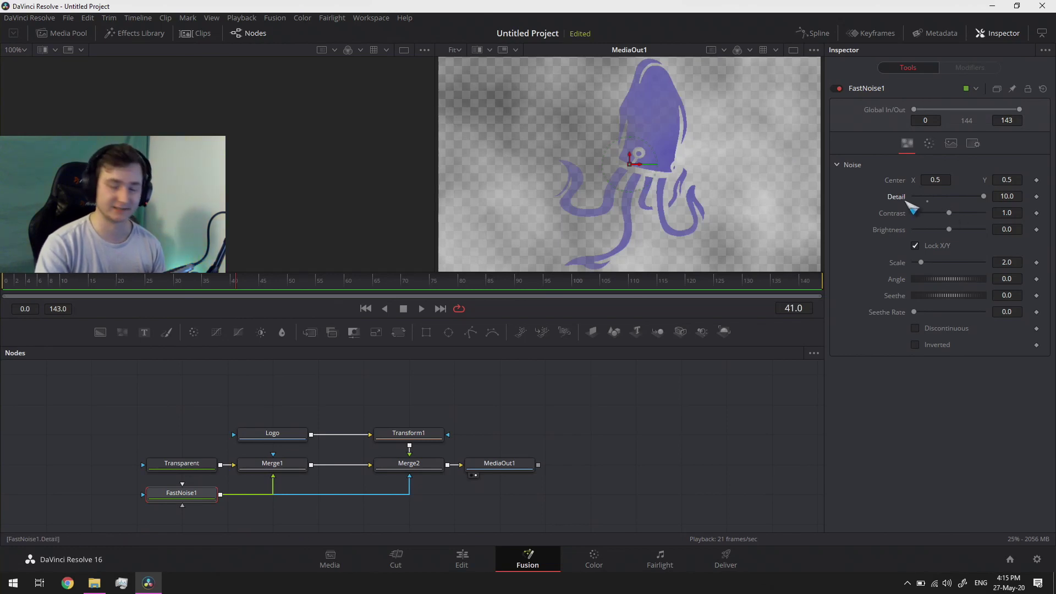
pyautogui.moveTo(950, 215); pyautogui.dragTo(997, 222)
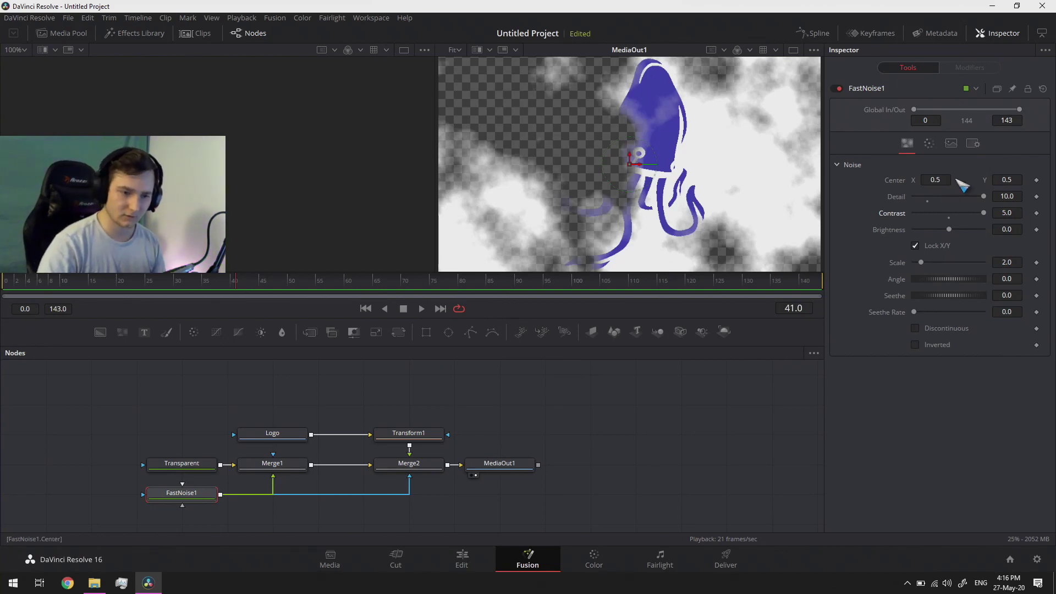
pyautogui.click(929, 144)
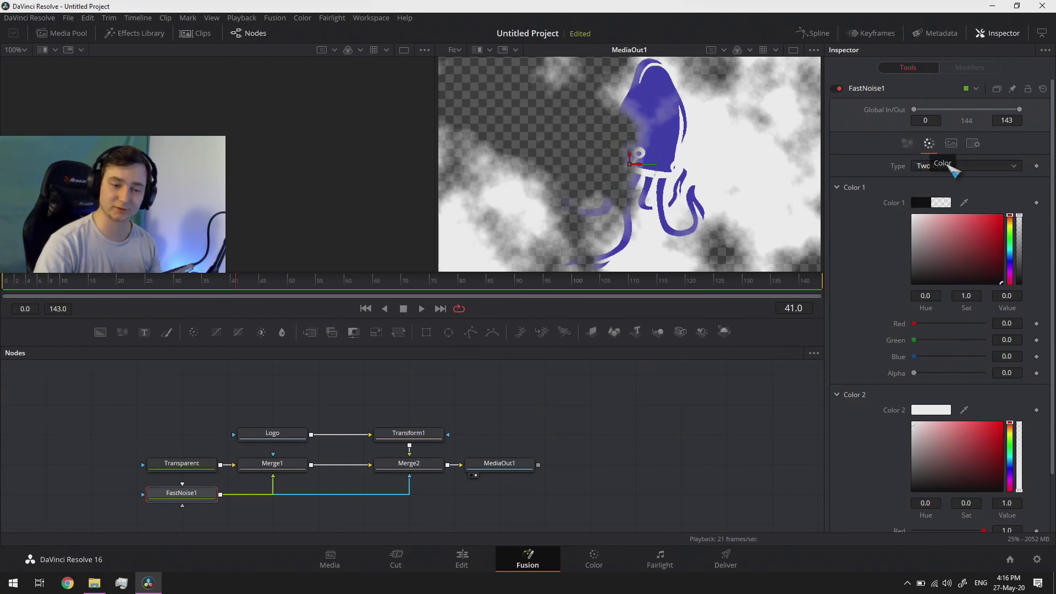
# Switch the noise colour Type to Gradient, make its dark colour's alpha 0, and set Offset to about -0.754
pyautogui.click(954, 167)
pyautogui.click(953, 190)
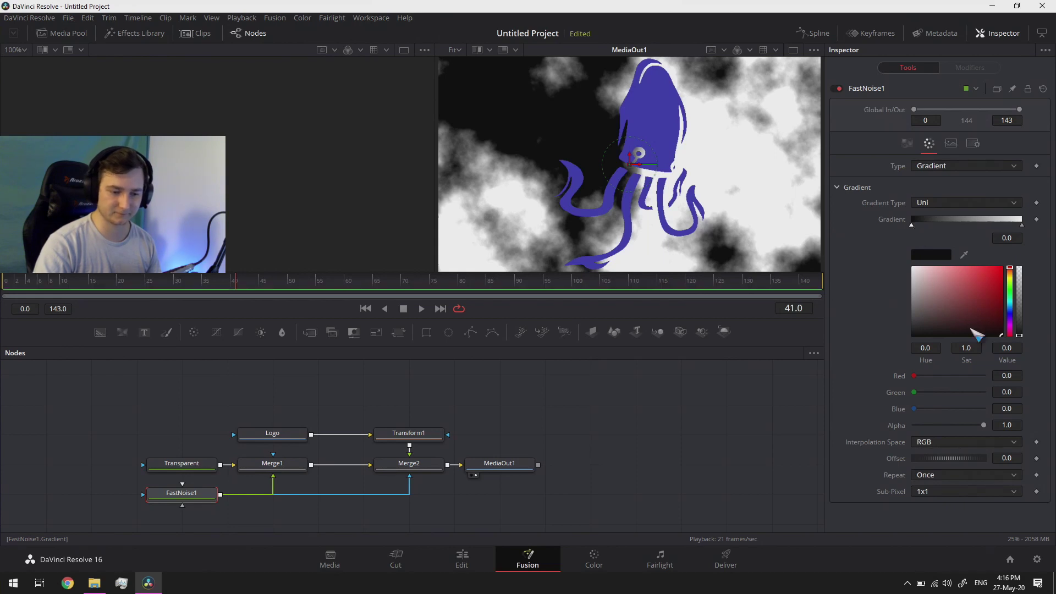
pyautogui.moveTo(989, 429); pyautogui.dragTo(903, 431)
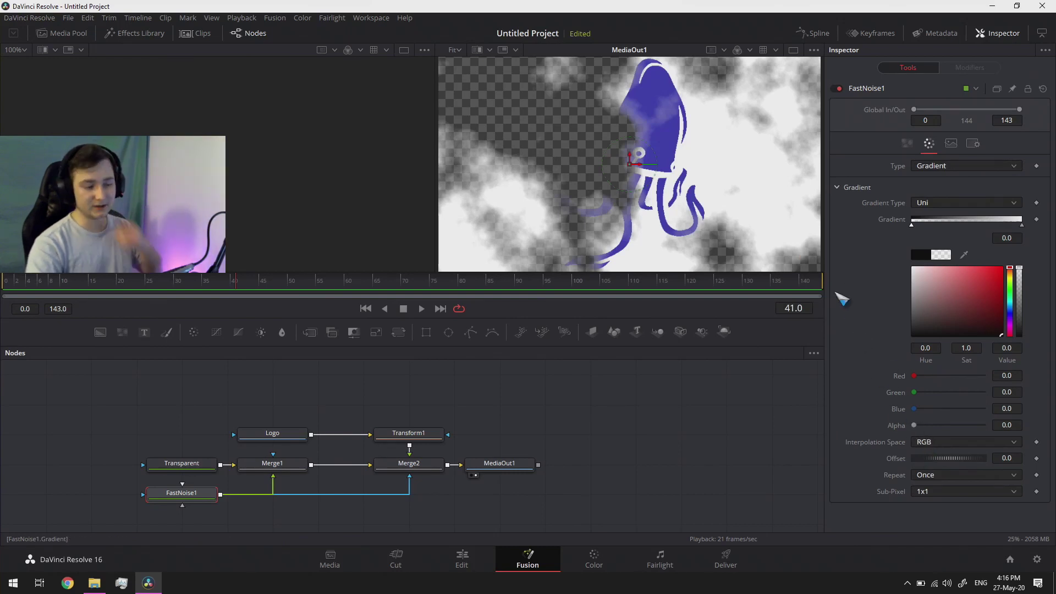
pyautogui.click(179, 283)
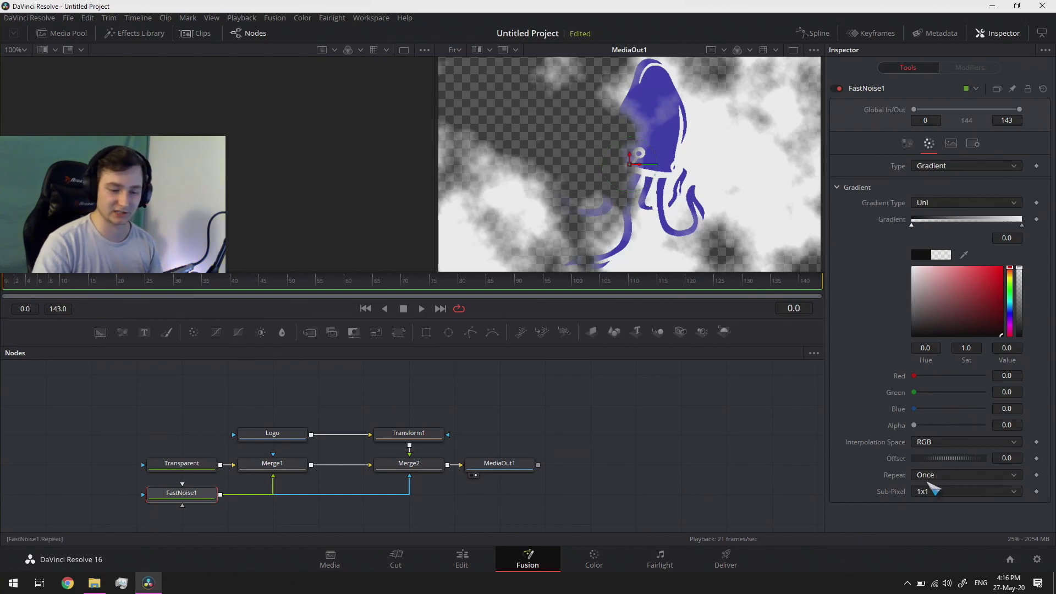
pyautogui.moveTo(955, 465); pyautogui.dragTo(1004, 472)
# Keyframe the gradient Offset, then at about frame 65 lower it until the fog clears off the logo
pyautogui.click(1037, 459)
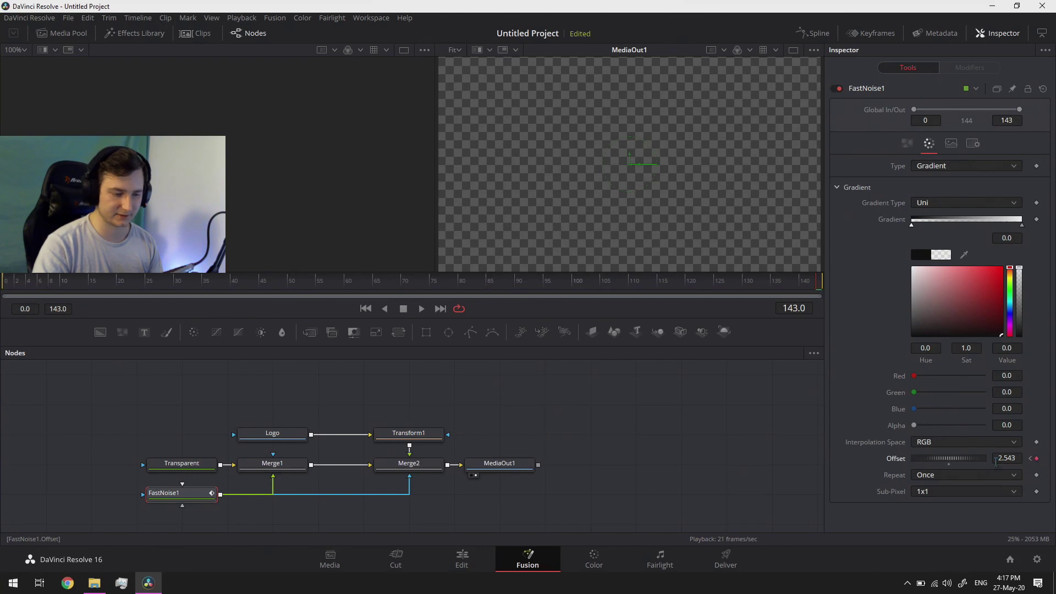
pyautogui.click(387, 281)
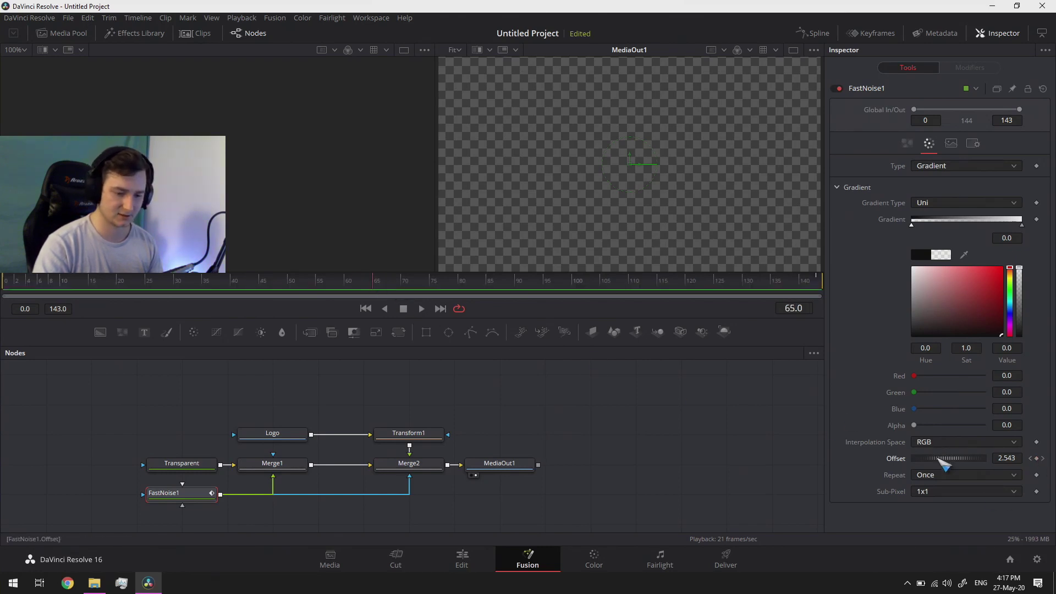
pyautogui.moveTo(967, 465); pyautogui.dragTo(877, 453)
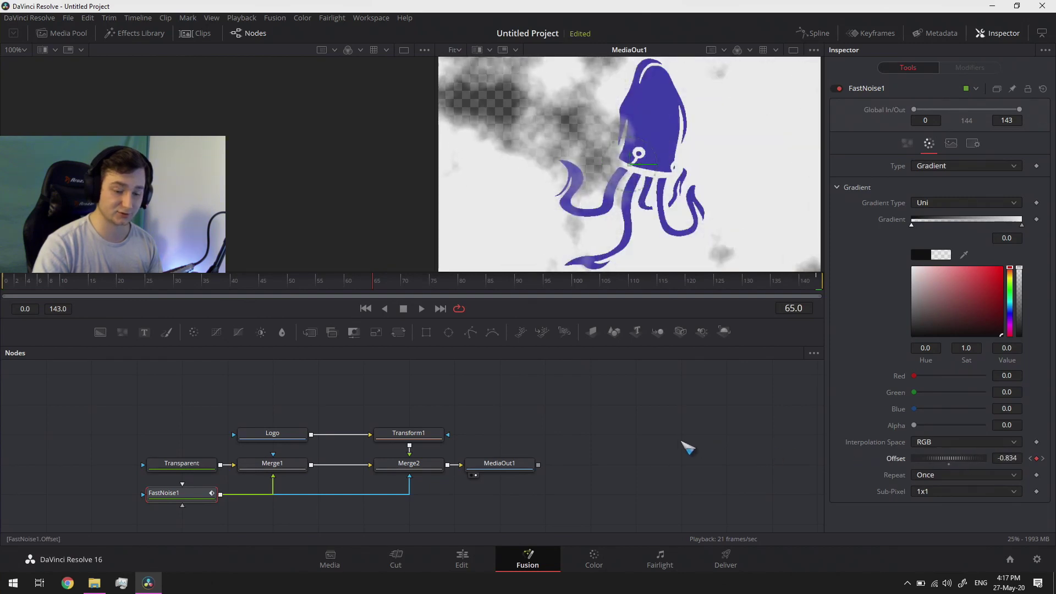
pyautogui.moveTo(688, 449); pyautogui.dragTo(569, 443)
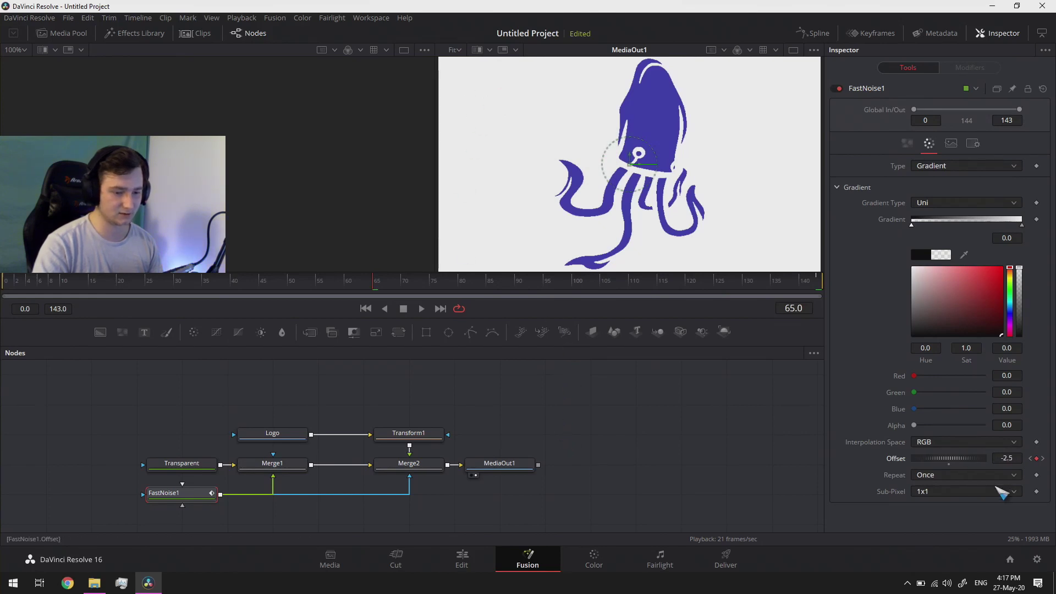
pyautogui.moveTo(943, 472); pyautogui.dragTo(995, 471)
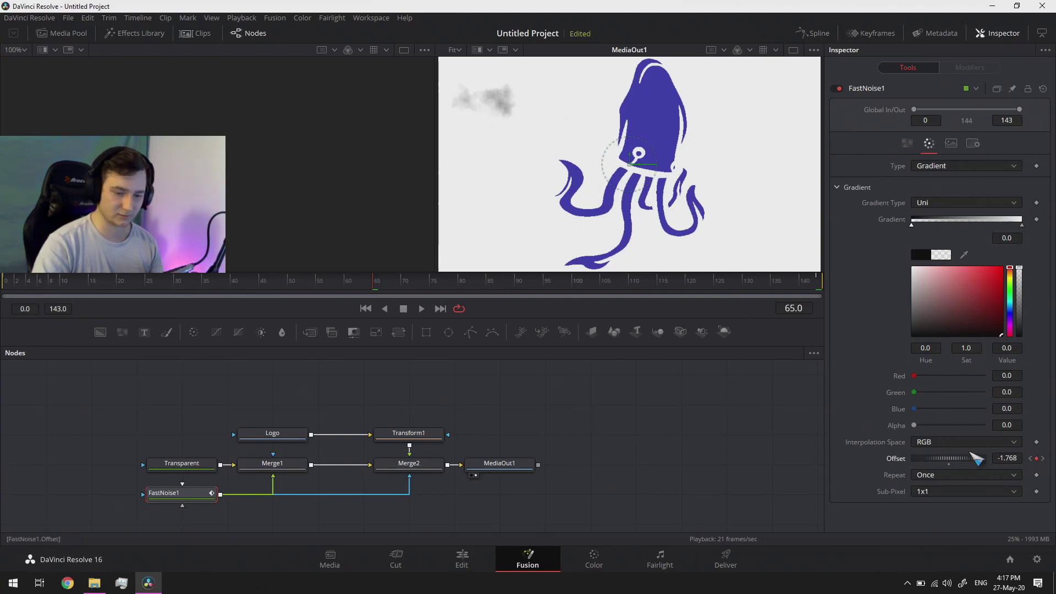
pyautogui.moveTo(978, 464); pyautogui.dragTo(902, 460)
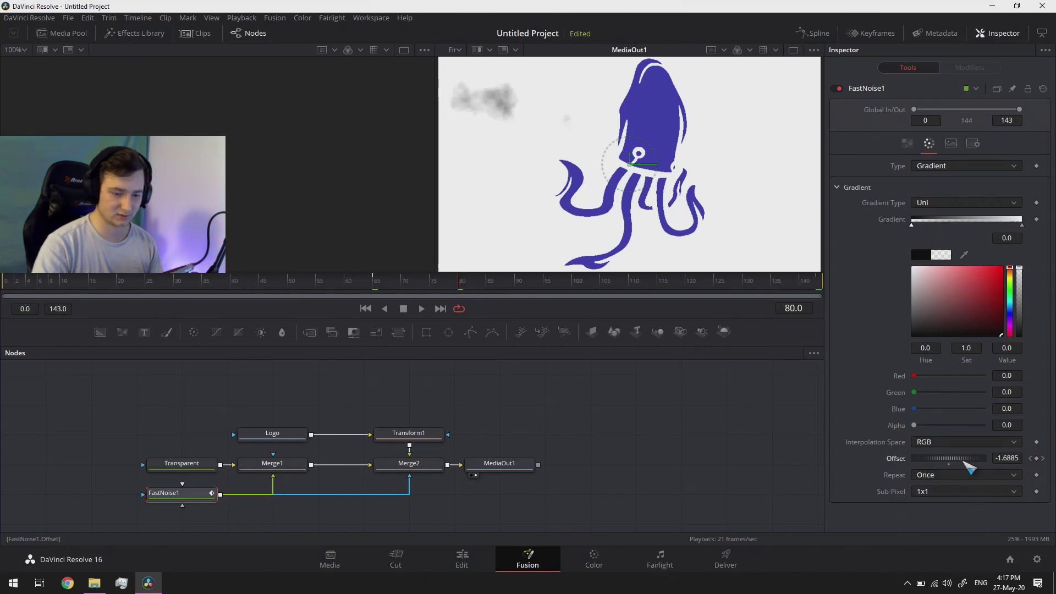
pyautogui.moveTo(968, 461); pyautogui.dragTo(900, 462)
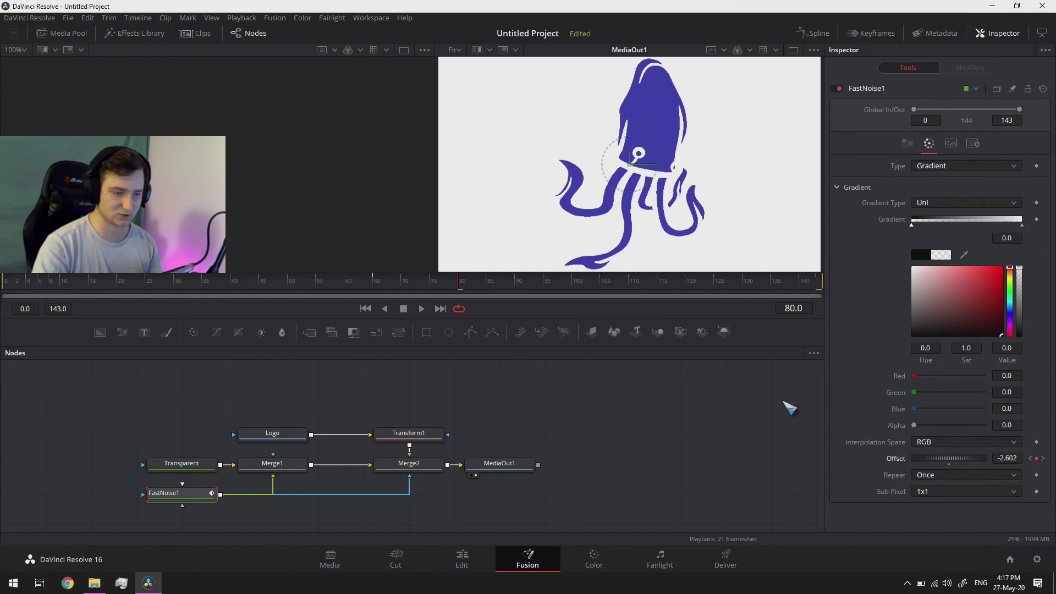
# Play back from the first frame and check the reveal at frames 80 and 105
pyautogui.moveTo(413, 281); pyautogui.dragTo(401, 282)
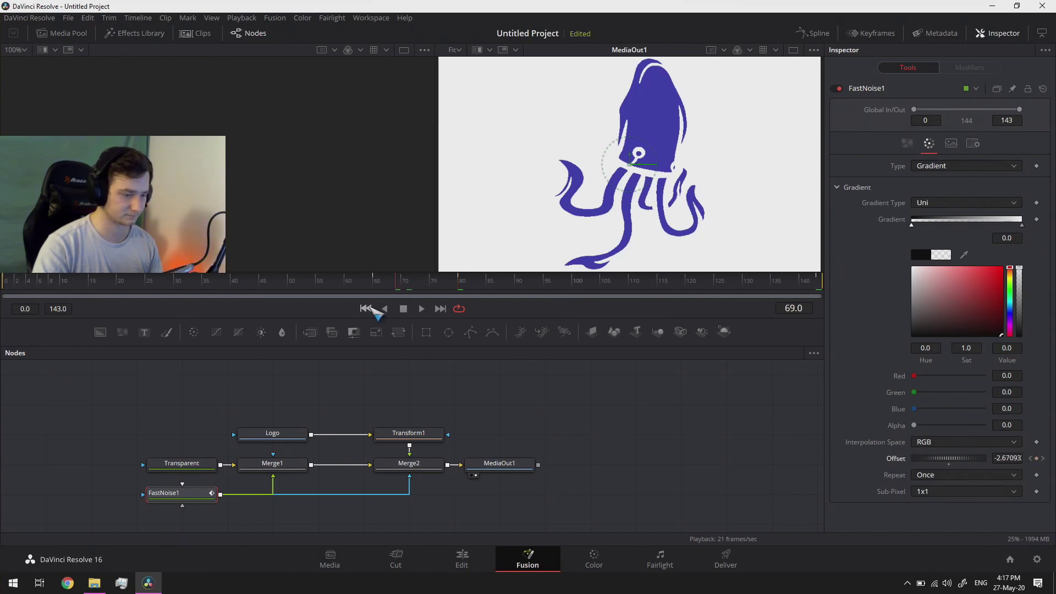
pyautogui.click(368, 309)
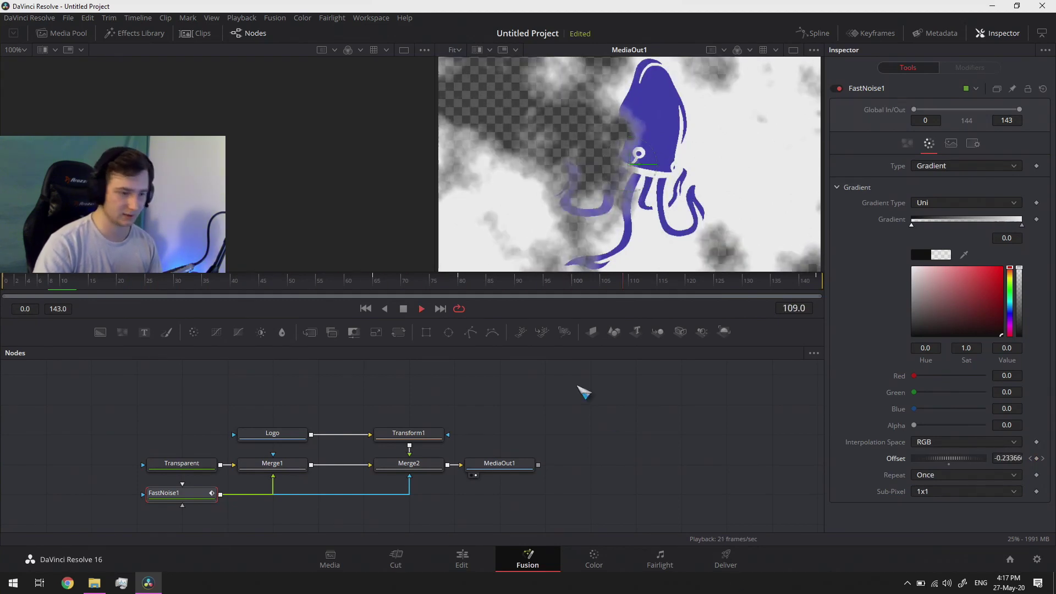
pyautogui.click(422, 309)
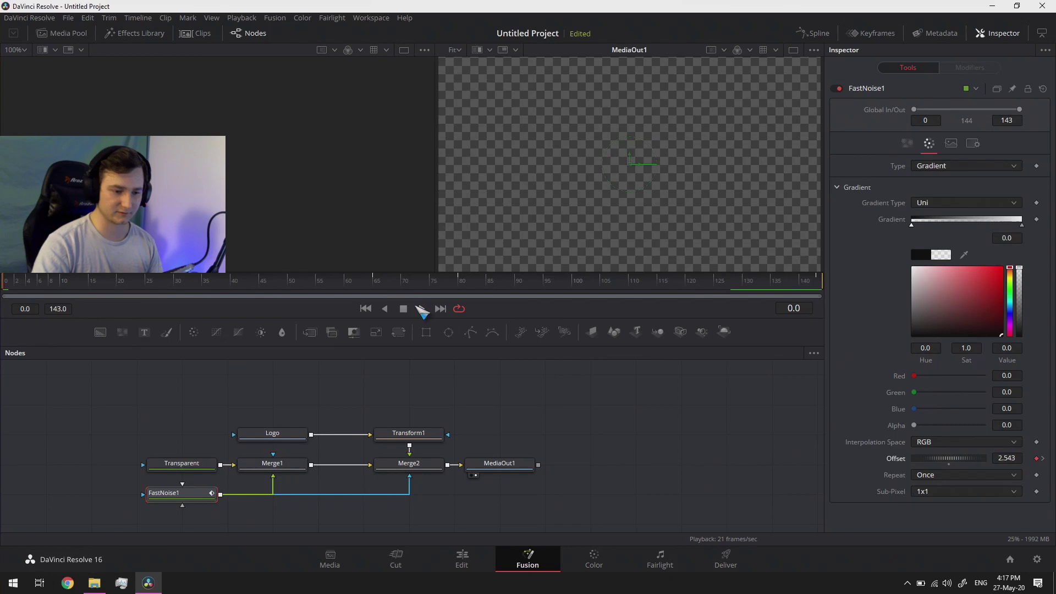
pyautogui.moveTo(612, 290); pyautogui.dragTo(464, 279)
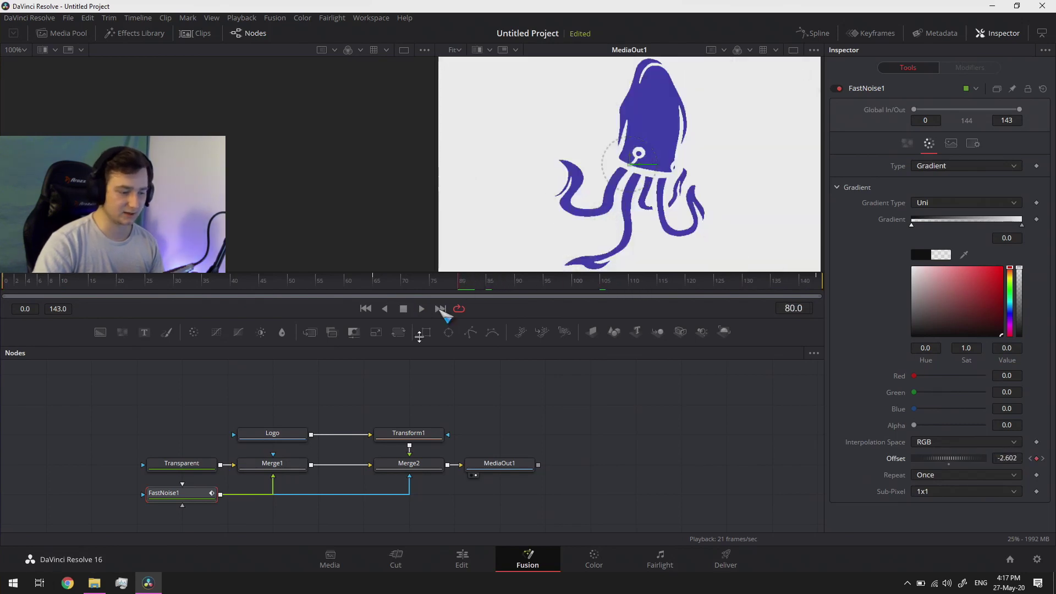
pyautogui.click(605, 290)
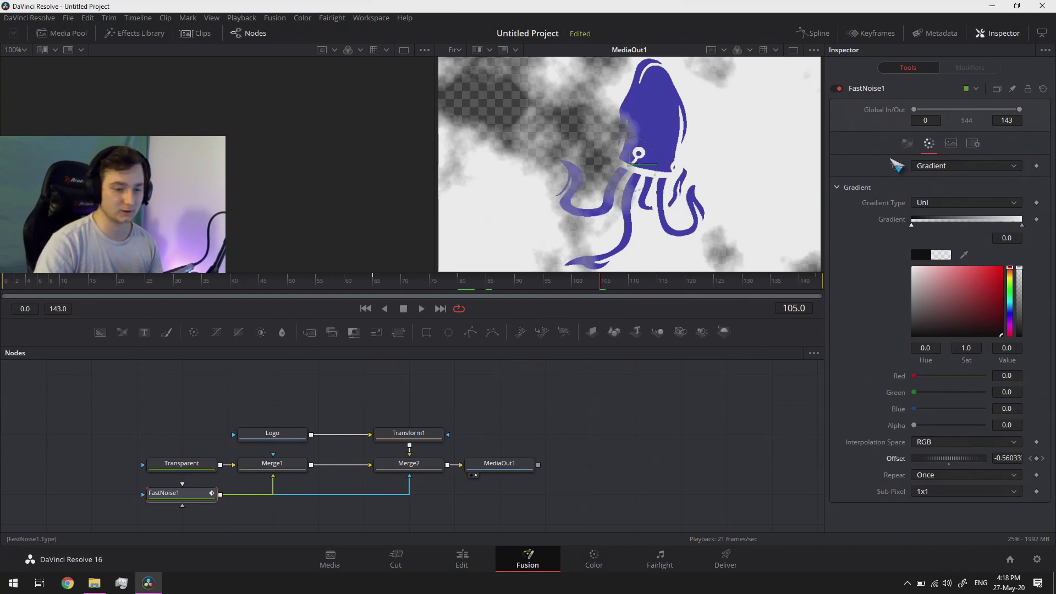
# Rotate the noise Angle and lower Seethe to 0.29 at frame 109 so the logo shows fully
pyautogui.click(907, 143)
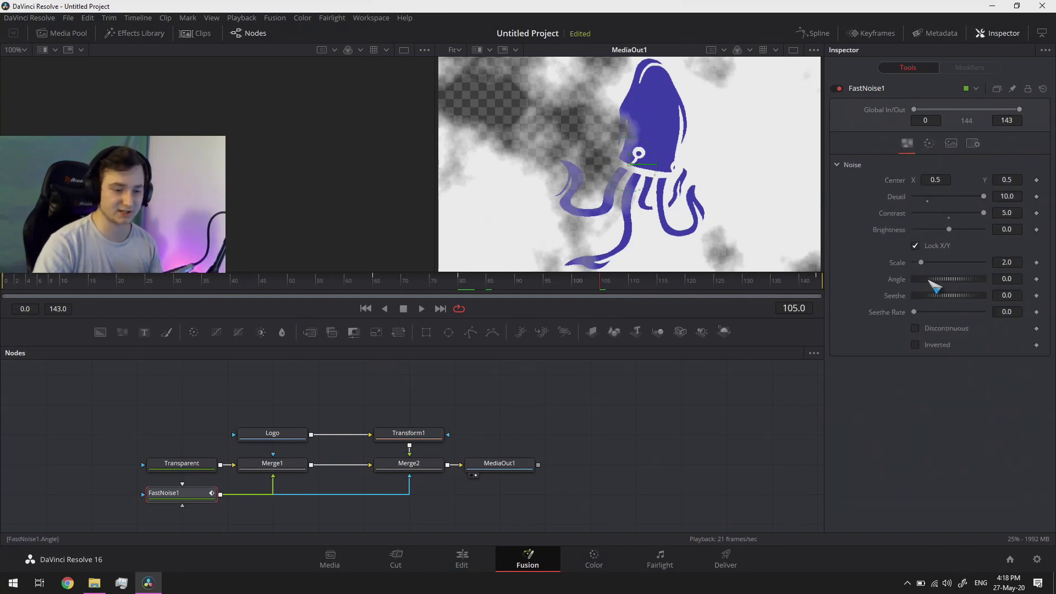
pyautogui.moveTo(935, 286); pyautogui.dragTo(1050, 312)
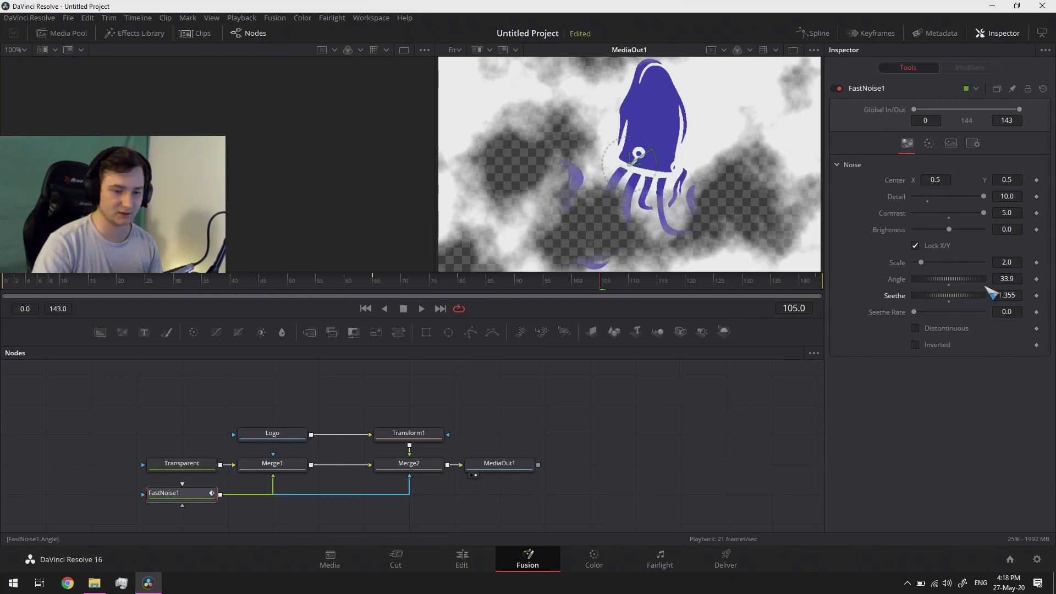
pyautogui.moveTo(957, 298); pyautogui.dragTo(920, 314)
pyautogui.click(805, 285)
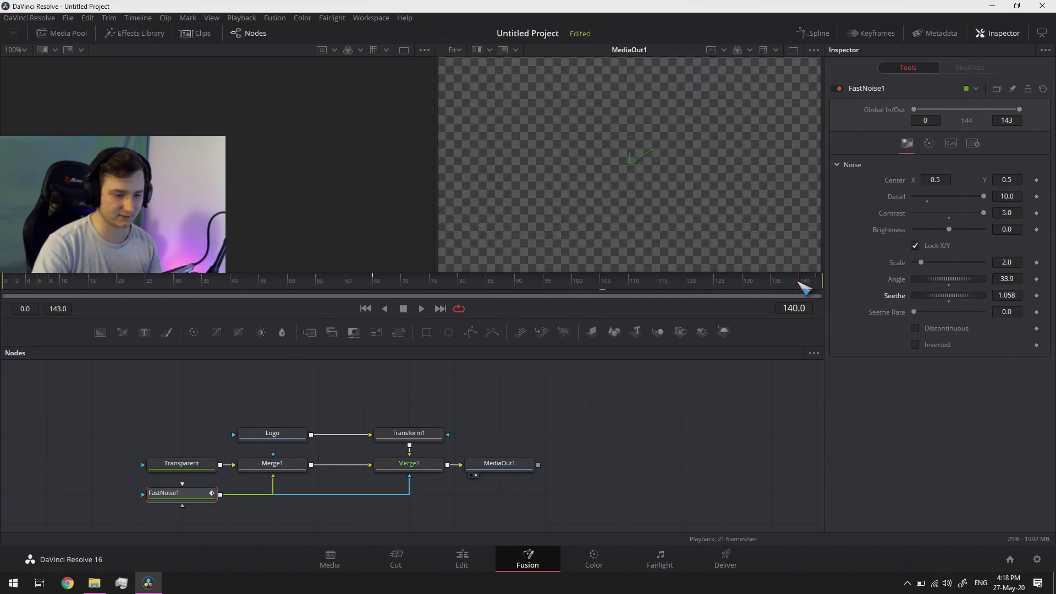
pyautogui.moveTo(547, 283); pyautogui.dragTo(629, 291)
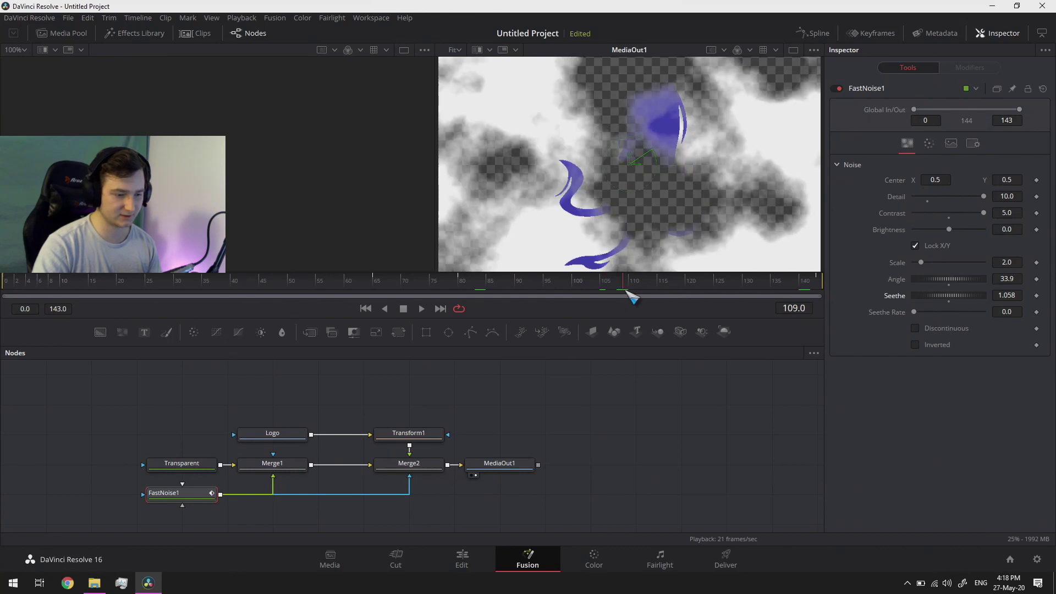
pyautogui.moveTo(968, 303); pyautogui.dragTo(911, 300)
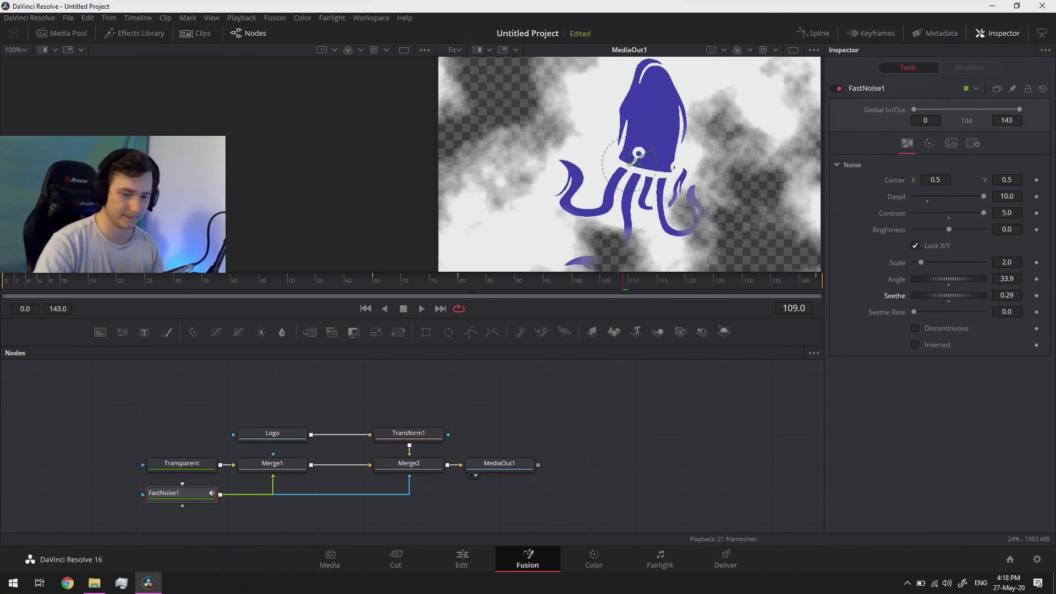
# Keyframe Angle and Seethe at 0 around frame 65, then play the transition from the start
pyautogui.click(373, 281)
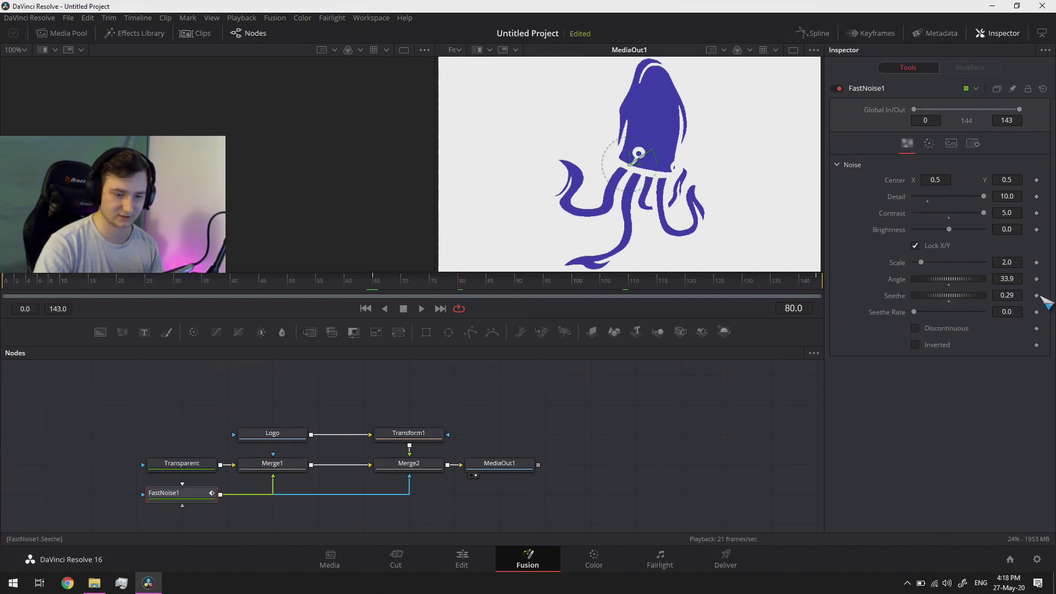
pyautogui.click(1037, 279)
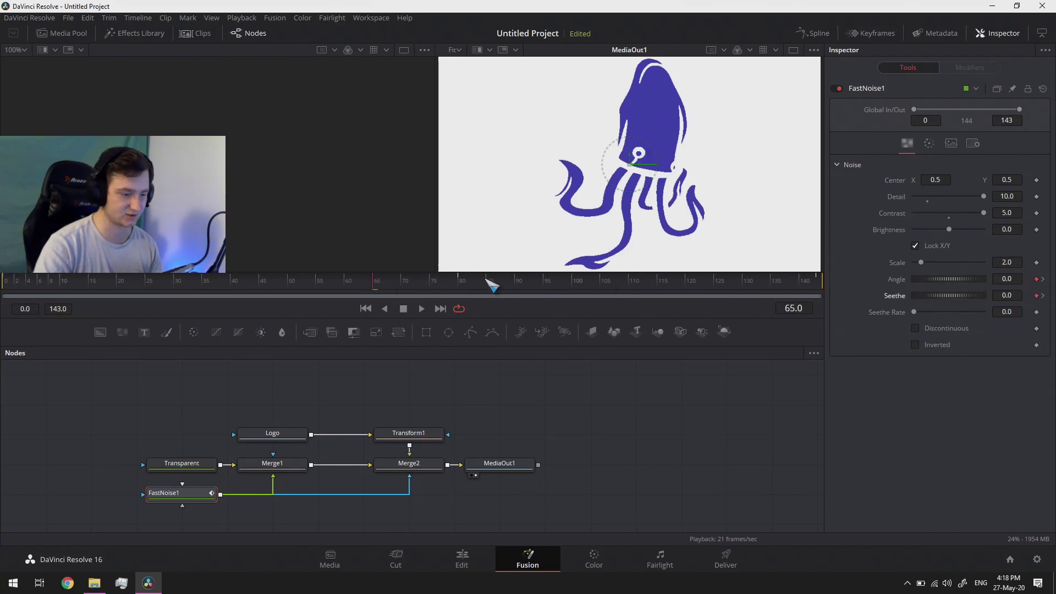
pyautogui.moveTo(492, 284); pyautogui.dragTo(440, 290)
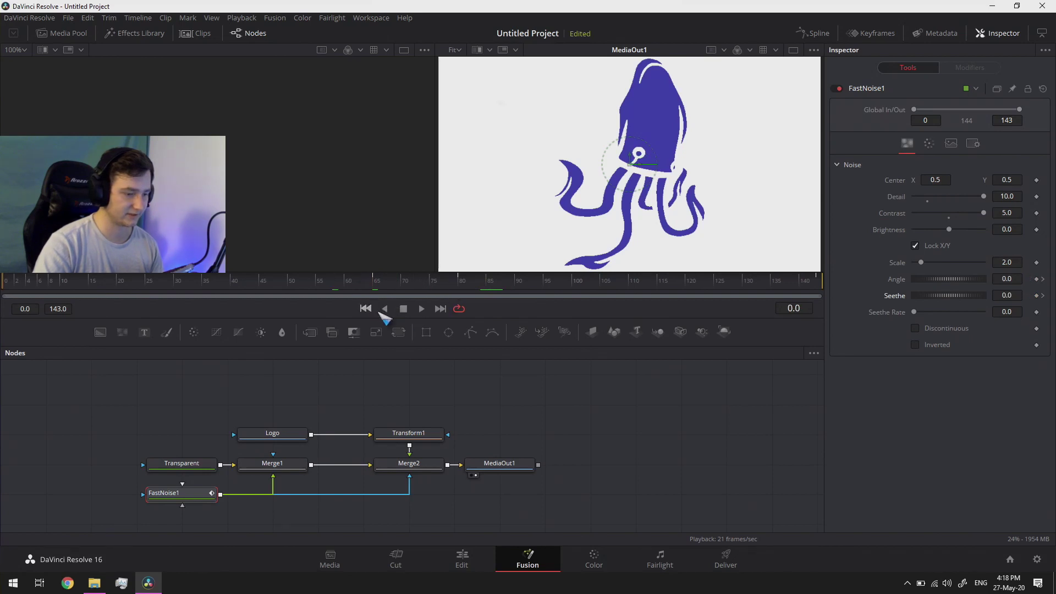
pyautogui.click(422, 309)
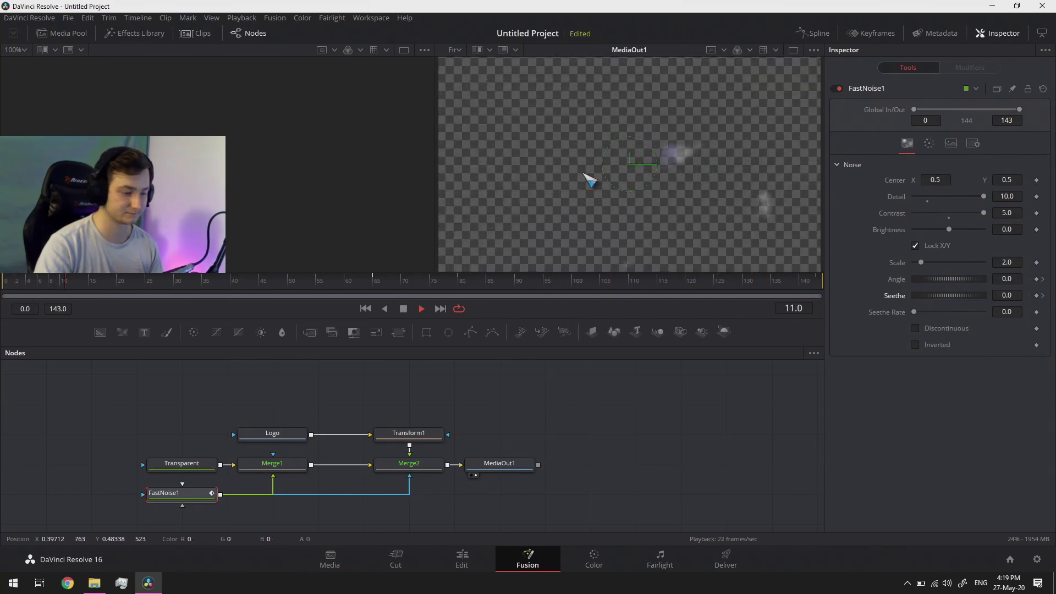
# Stop at frame 115 and replay the animation from frame 78 to review the reveal
pyautogui.click(1042, 295)
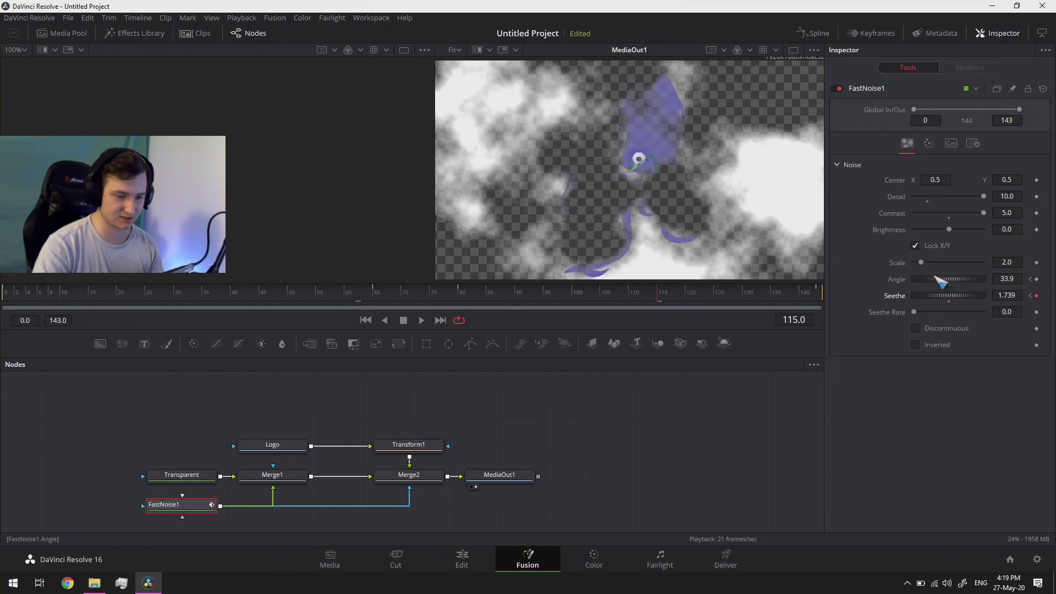
pyautogui.moveTo(659, 292); pyautogui.dragTo(456, 294)
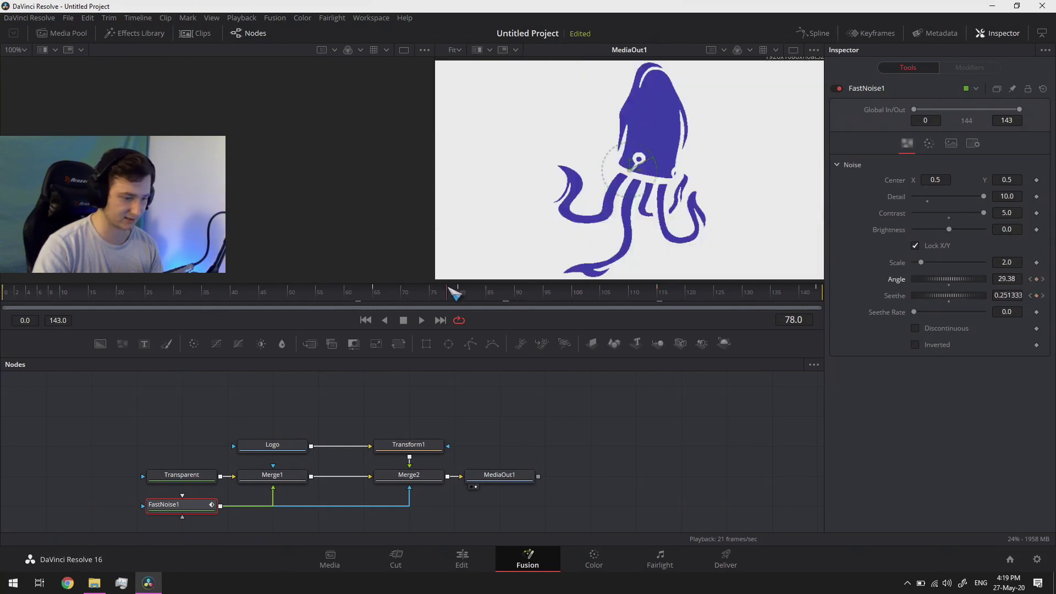
pyautogui.click(421, 321)
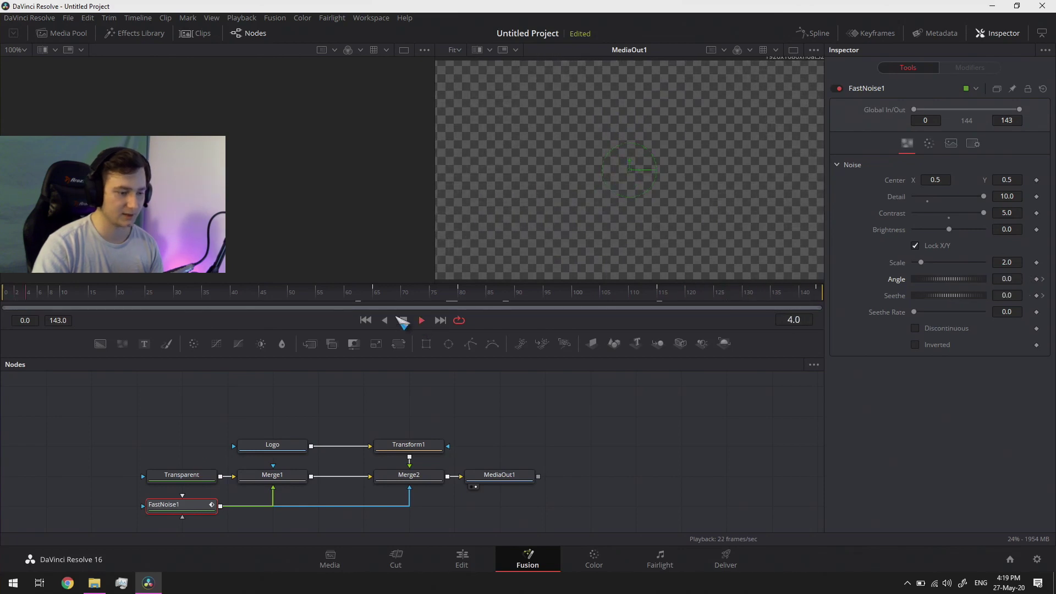
pyautogui.click(404, 321)
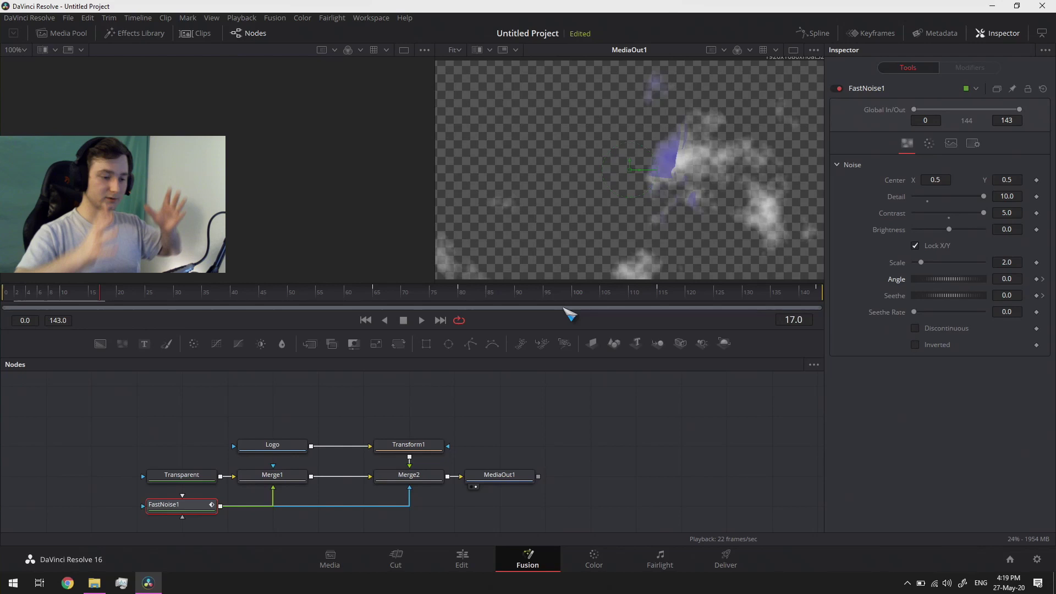
# Delete the Angle and Seethe keyframes at frame 115, check through frame 143, and go to Deliver
pyautogui.click(660, 296)
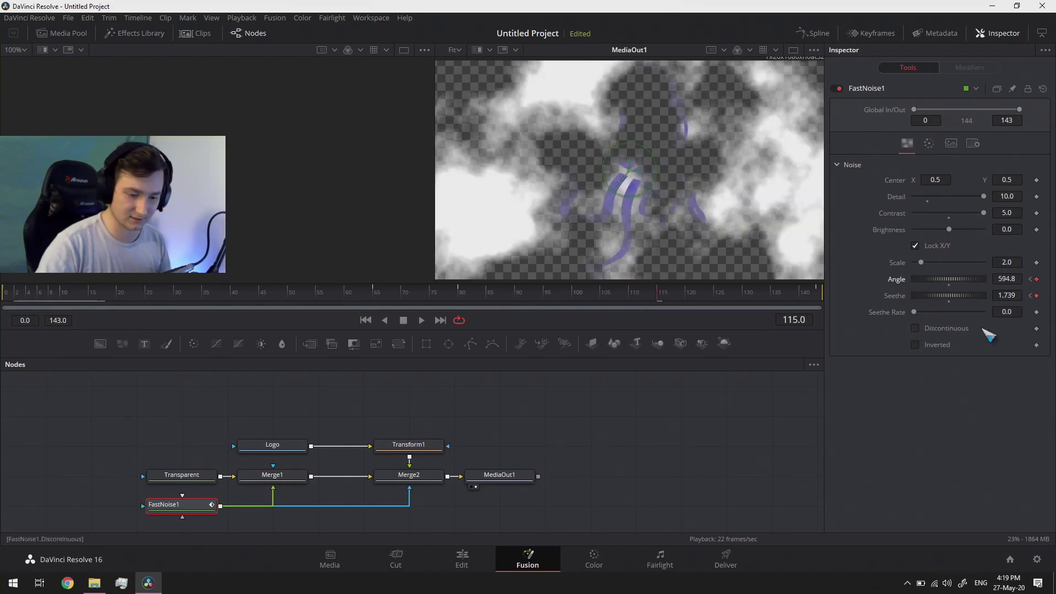
pyautogui.click(1037, 279)
pyautogui.click(1037, 296)
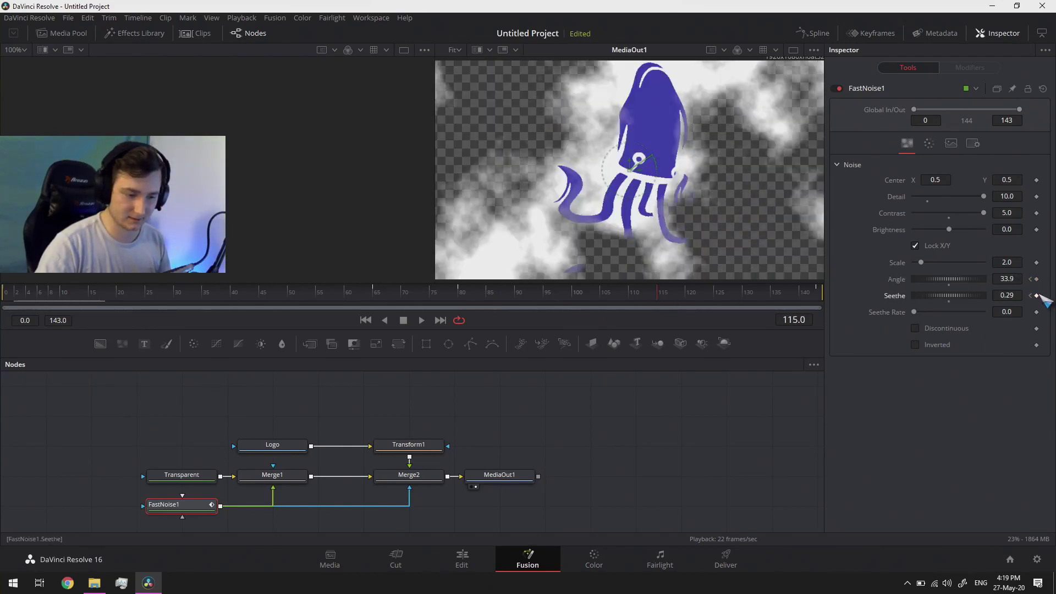
pyautogui.moveTo(539, 300); pyautogui.dragTo(827, 311)
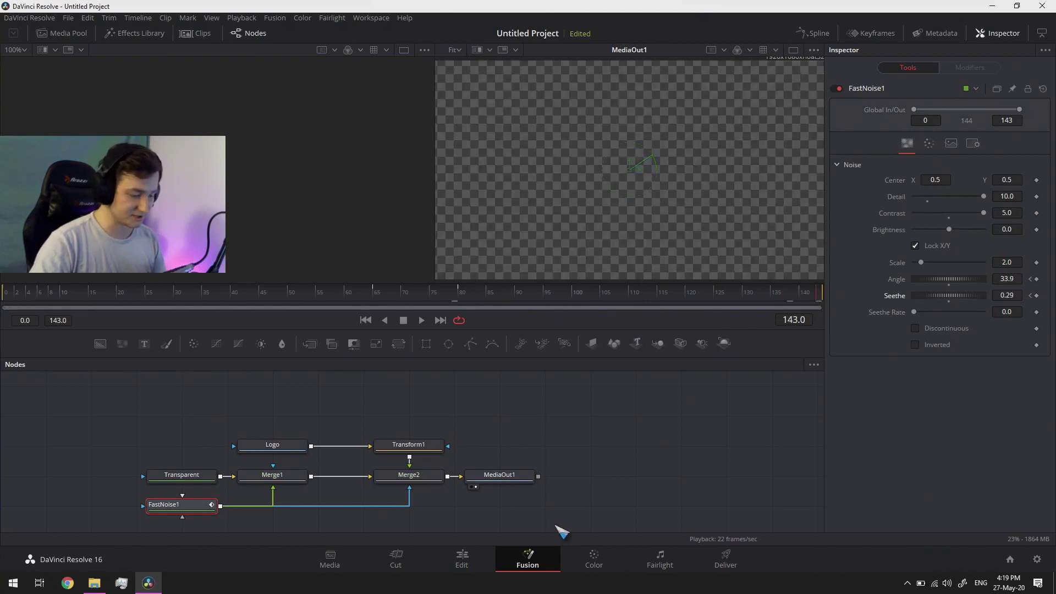
pyautogui.click(725, 558)
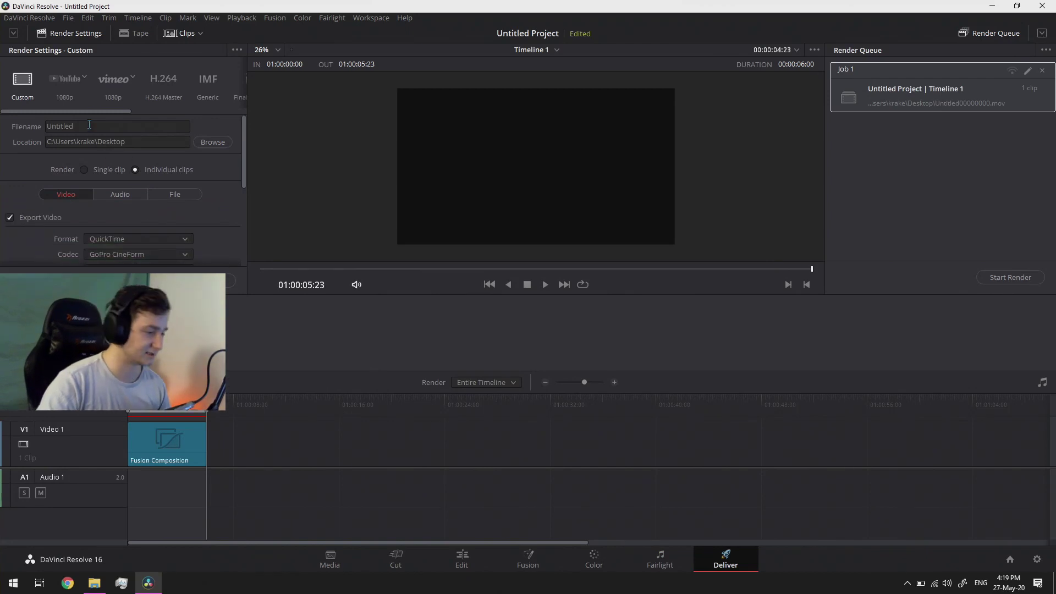
# Confirm the output location and keep QuickTime as the render format
pyautogui.click(135, 146)
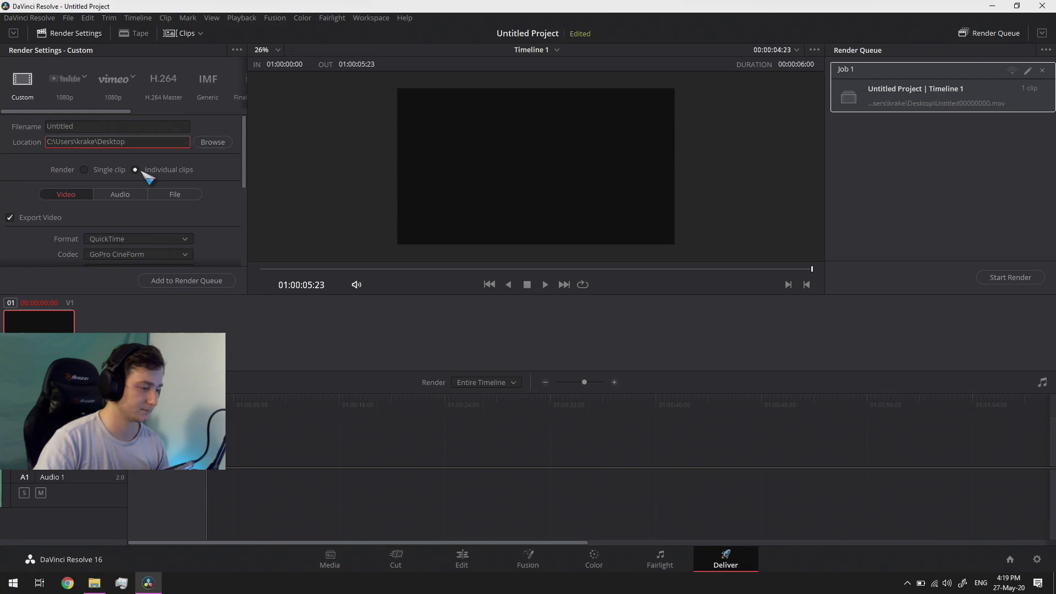
pyautogui.click(144, 170)
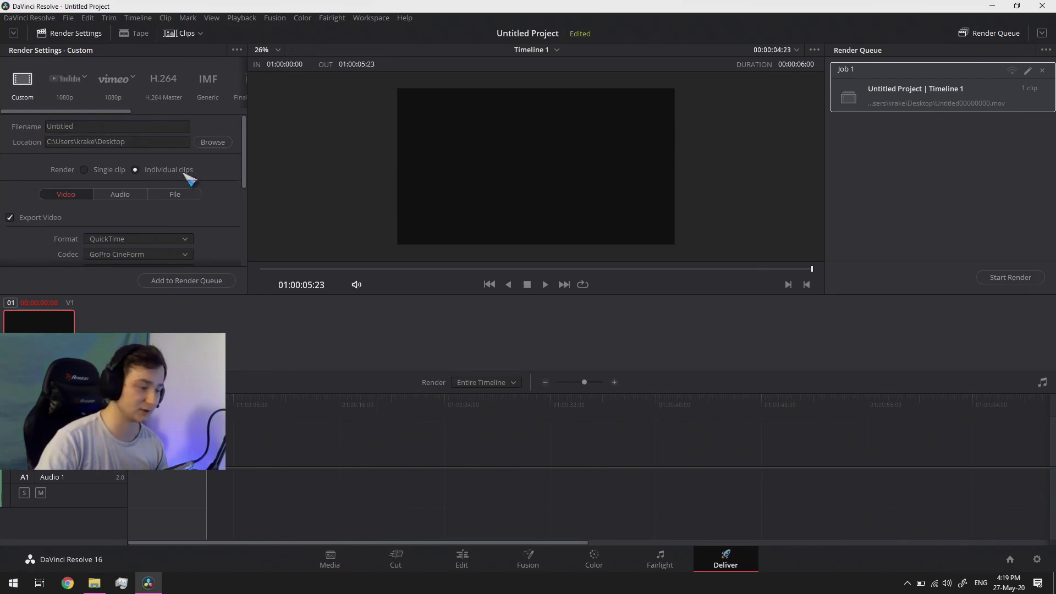
pyautogui.scroll(-3, 181, 184)
pyautogui.click(157, 174)
pyautogui.click(152, 174)
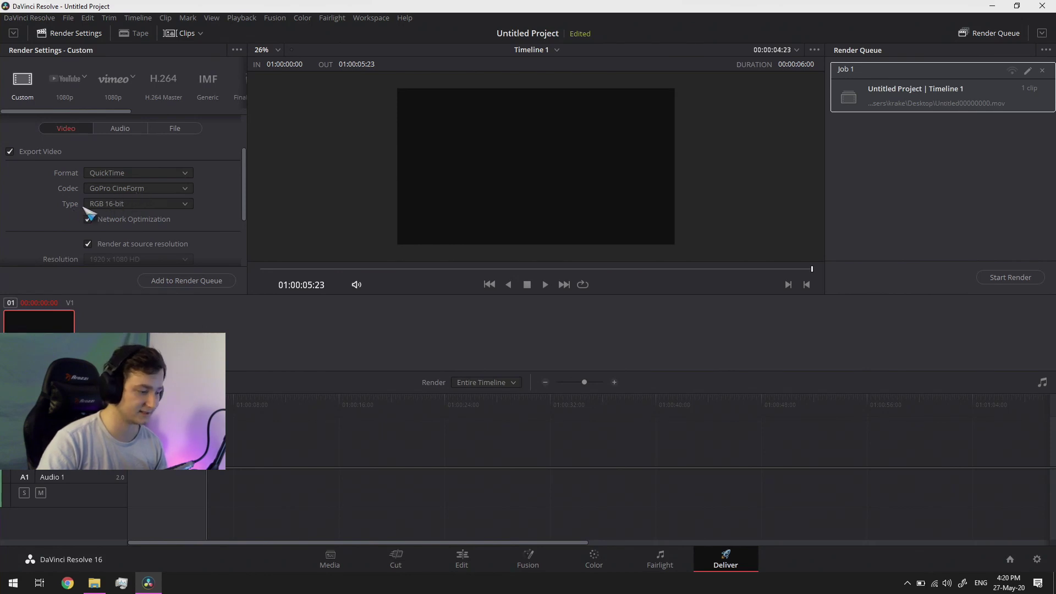
# Set the GoPro CineForm type to RGB 16-bit and enable Export Alpha
pyautogui.click(185, 204)
pyautogui.click(165, 227)
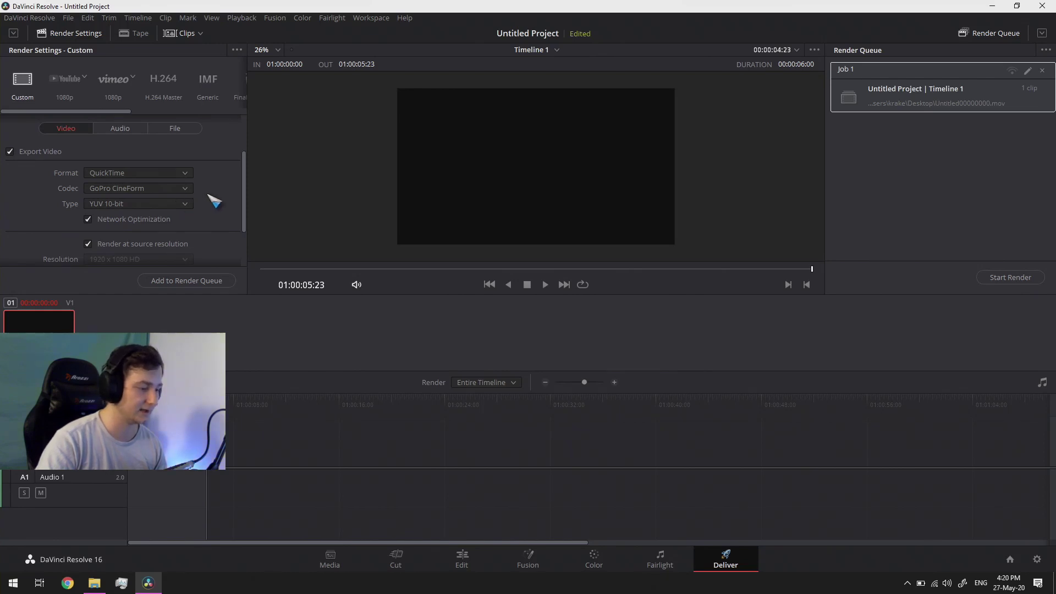
pyautogui.scroll(-2, 209, 201)
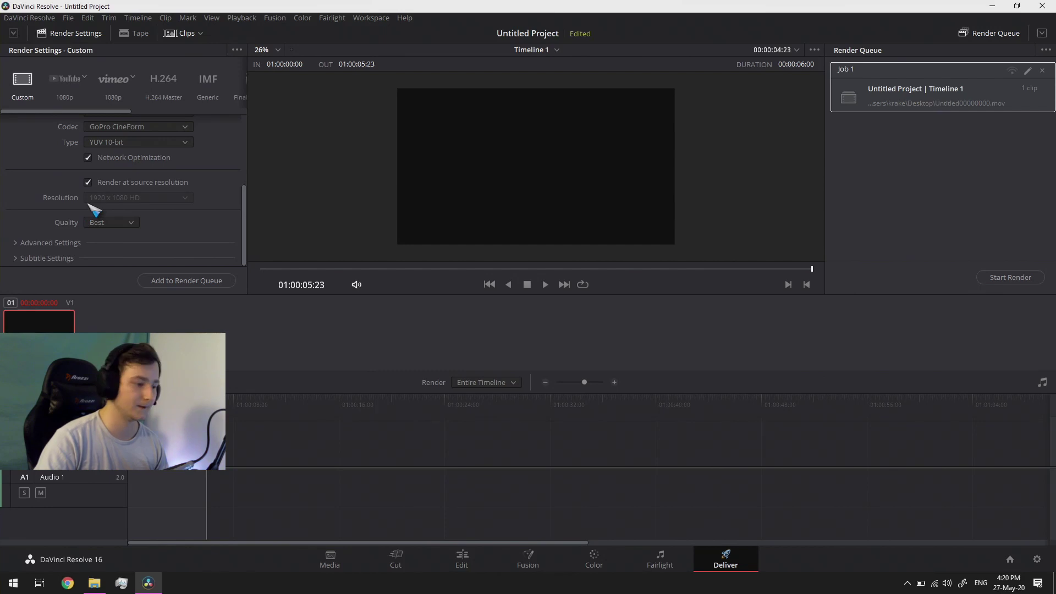
pyautogui.click(138, 143)
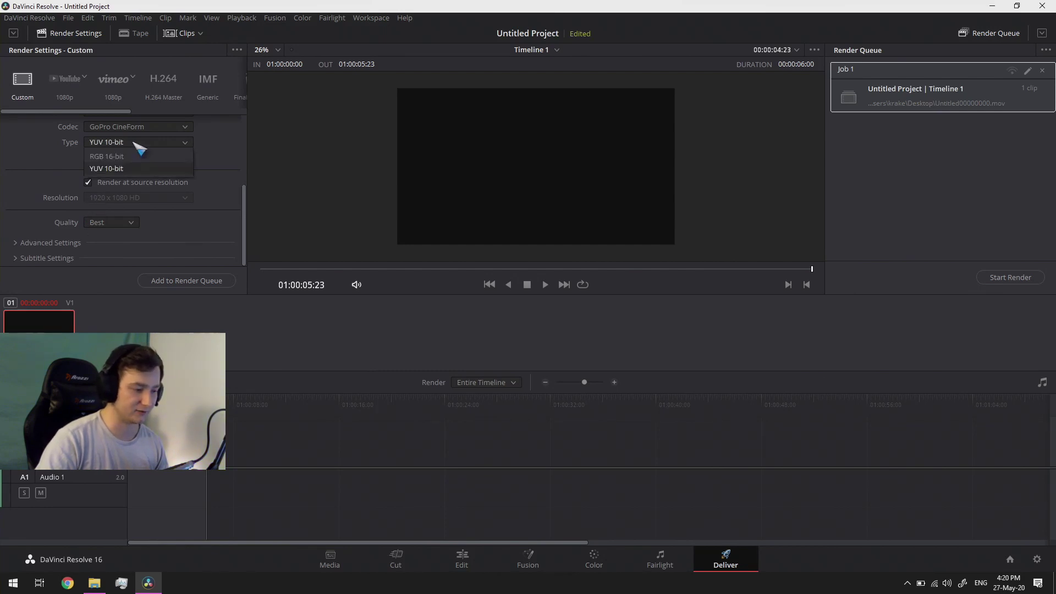
pyautogui.click(125, 156)
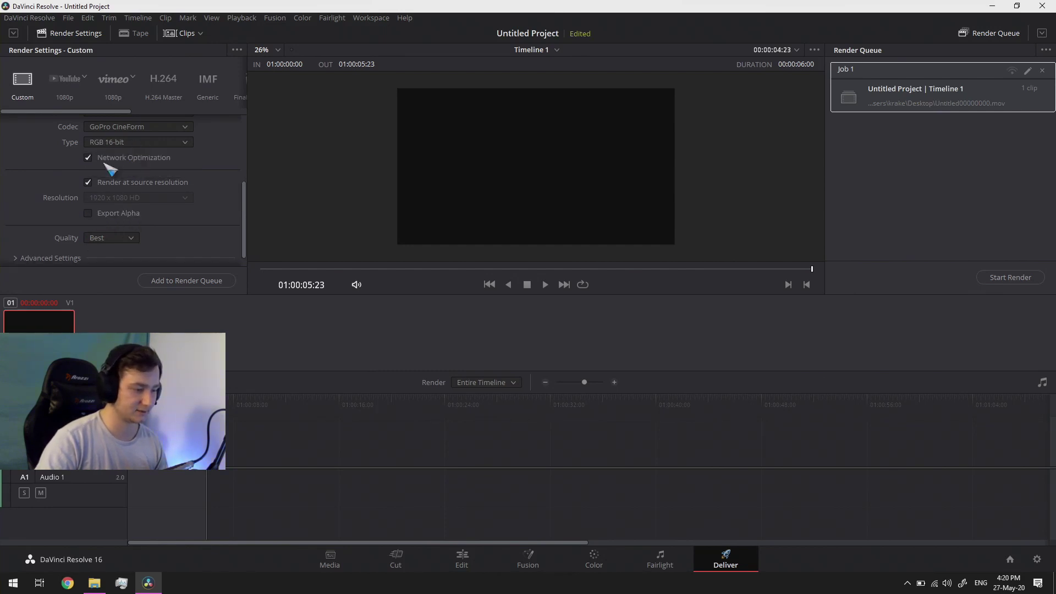
pyautogui.click(88, 214)
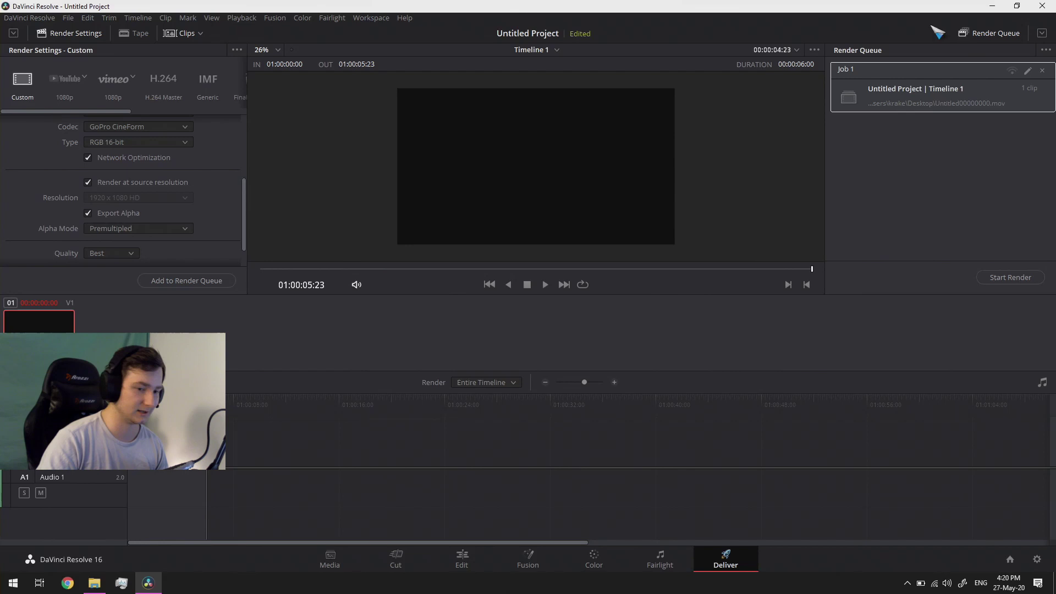
# Delete the old render job and keep Premultiplied as the alpha mode
pyautogui.click(1043, 71)
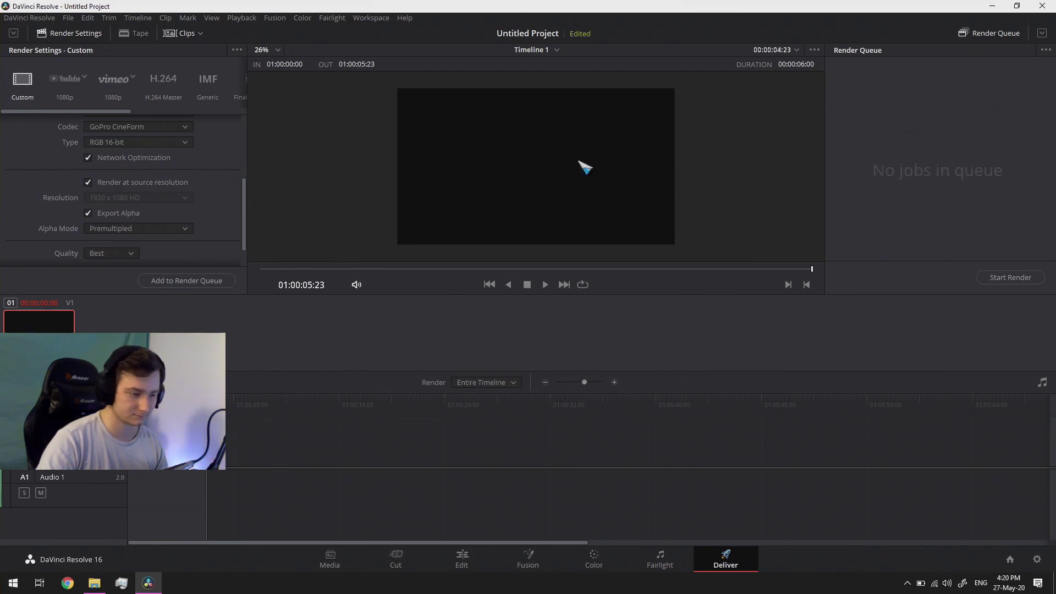
pyautogui.click(134, 229)
pyautogui.click(135, 242)
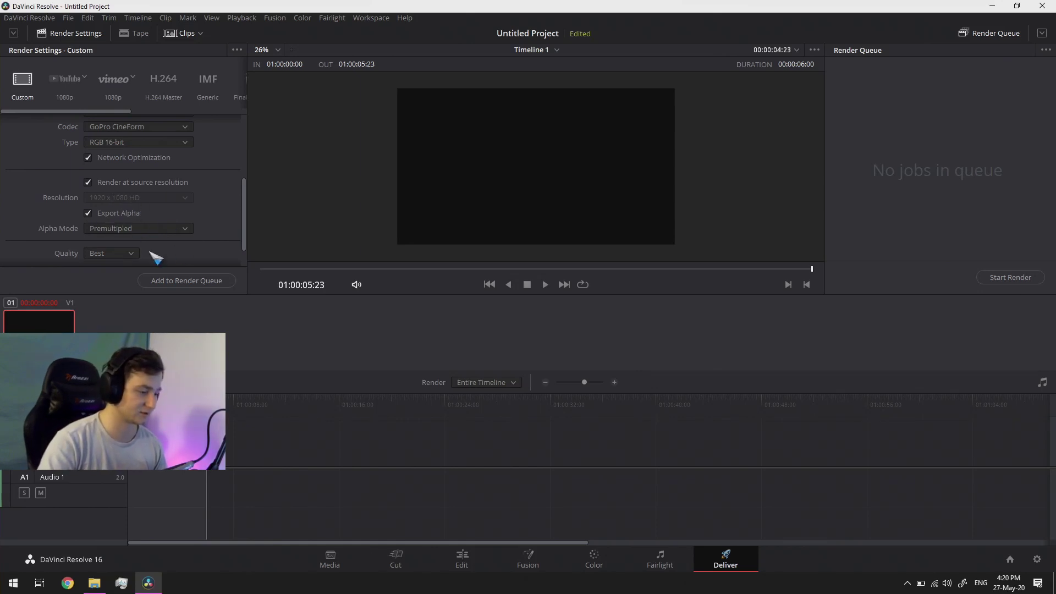
# Add the Timeline 1 CineForm job to the queue and start rendering it
pyautogui.click(169, 281)
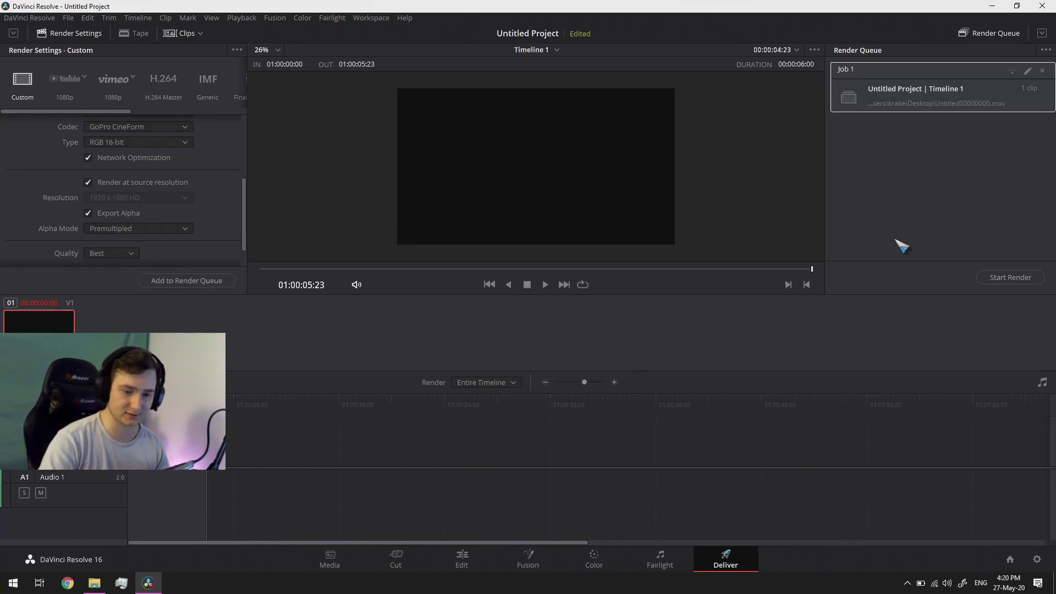
pyautogui.click(988, 279)
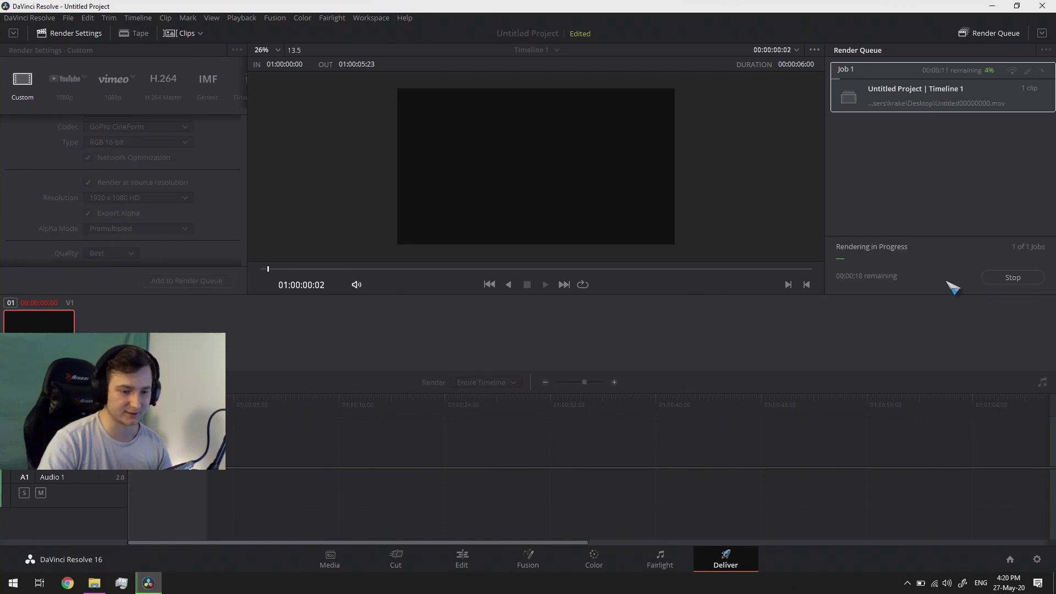